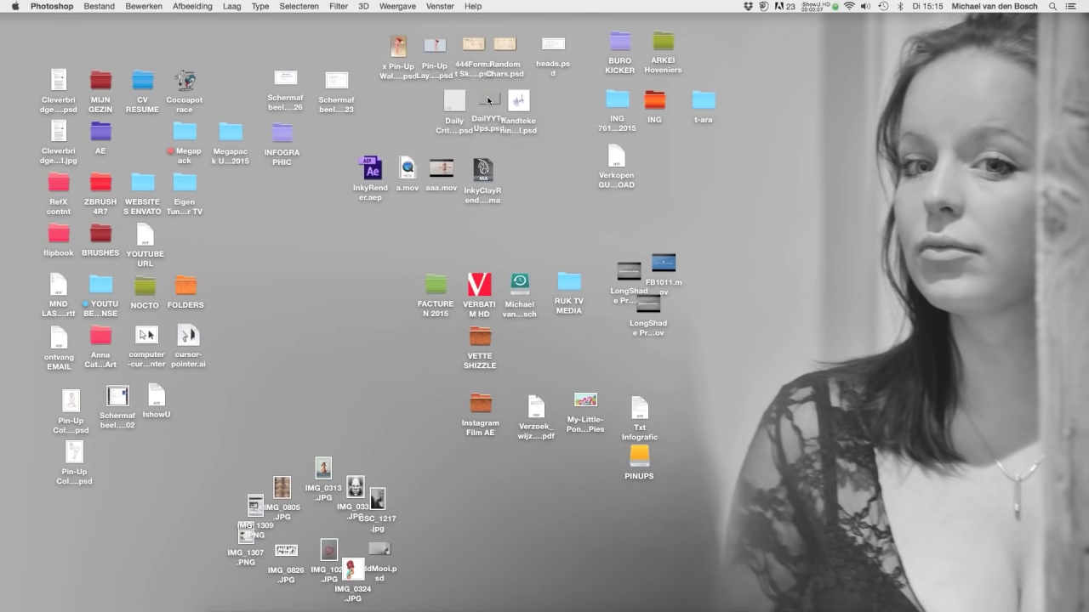
Open DailyYTwUps.psd from the desktop with Adobe Photoshop CS6
right_click(490, 97)
left_click(732, 113)
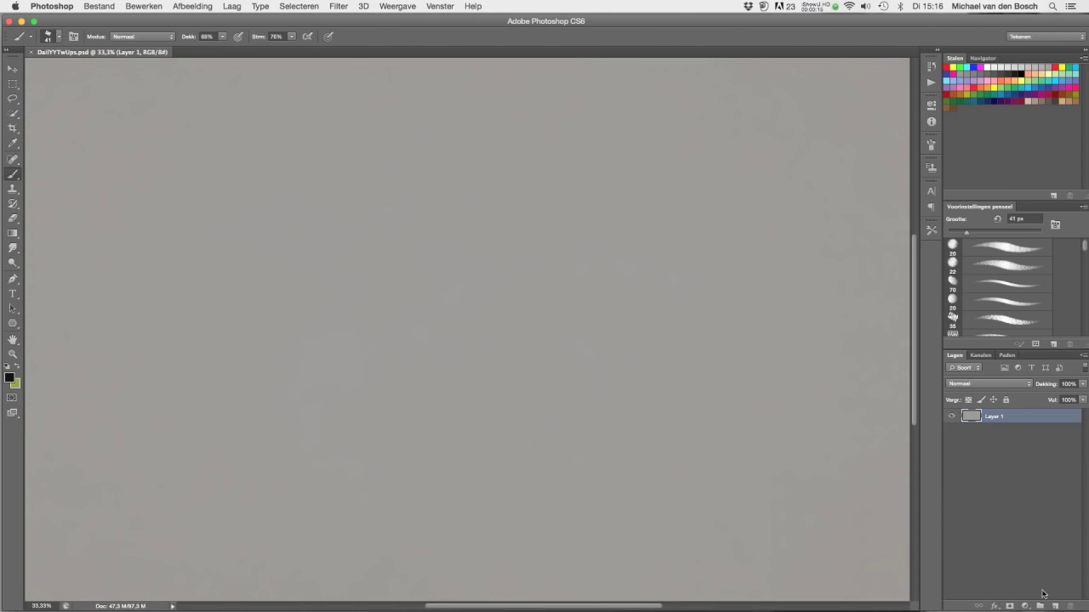
On a new layer, sketch the head circle, chin ellipse and a vertical head-height measuring line
left_click(1055, 606)
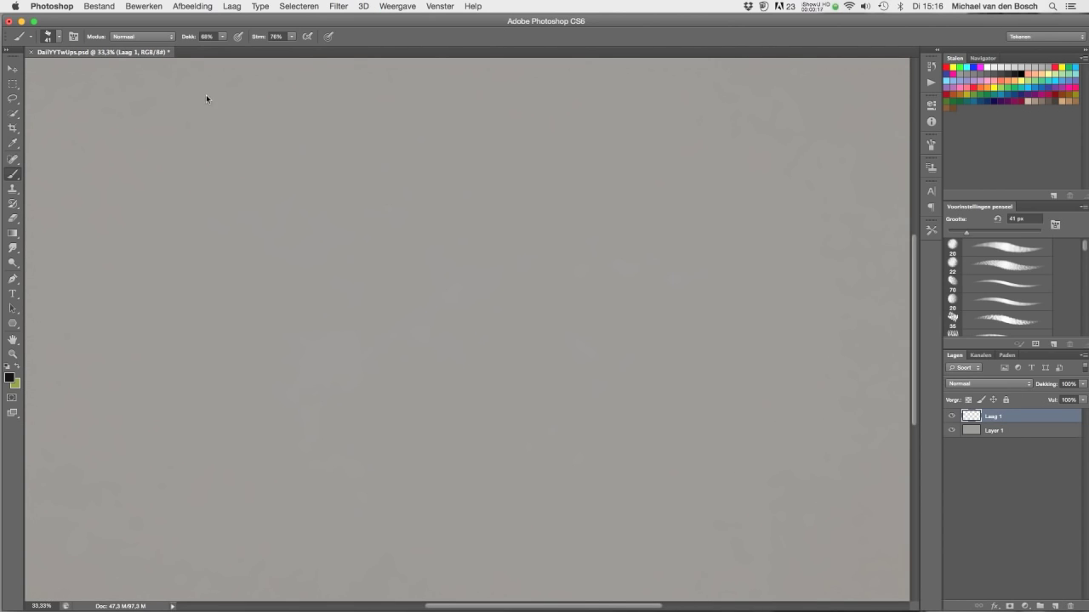
left_click_drag(450, 162, 459, 163)
left_click_drag(472, 319, 428, 384)
mouse_move(347, 293)
left_mouse_down()
mouse_move(349, 382)
mouse_move(342, 173)
left_mouse_up()
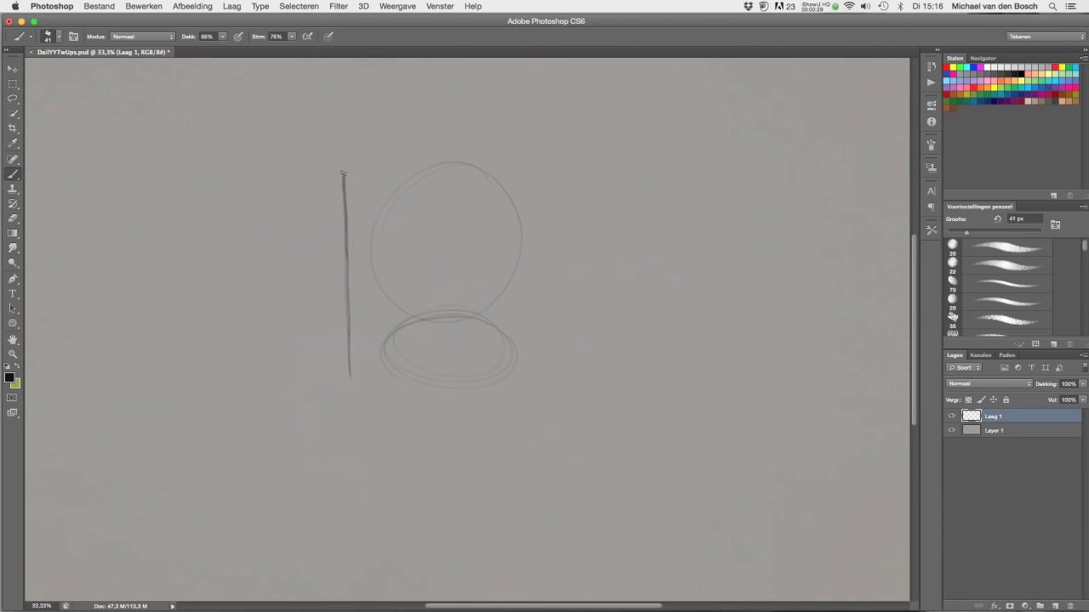
left_click_drag(340, 384, 361, 382)
Letter the word HALF beside the measuring line and darken it
left_click_drag(242, 261, 243, 283)
left_click_drag(229, 272, 243, 272)
left_click_drag(253, 285, 284, 283)
left_click_drag(282, 285, 294, 262)
mouse_move(282, 272)
left_mouse_down()
mouse_move(291, 273)
mouse_move(255, 259)
left_mouse_up()
left_click_drag(255, 260, 264, 284)
mouse_move(228, 262)
left_mouse_down()
mouse_move(227, 286)
mouse_move(240, 287)
left_mouse_up()
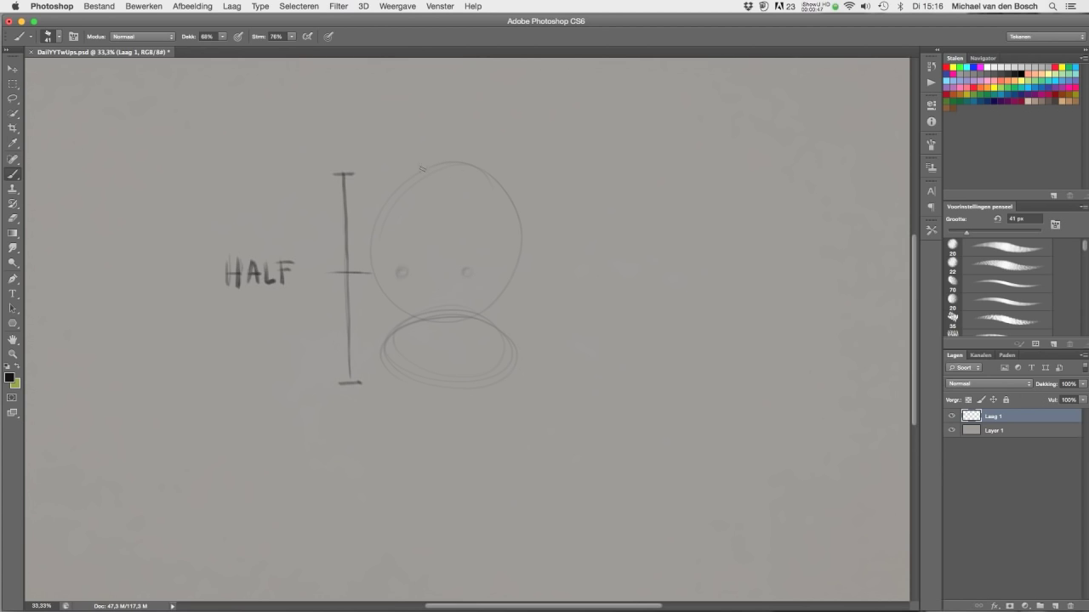
Sketch the jaw and neck lines, a closed eye, and the nose and mouth
mouse_move(382, 295)
left_mouse_down()
mouse_move(389, 343)
mouse_move(459, 380)
mouse_move(511, 336)
left_mouse_up()
left_click_drag(521, 358, 497, 417)
left_click_drag(469, 404, 471, 432)
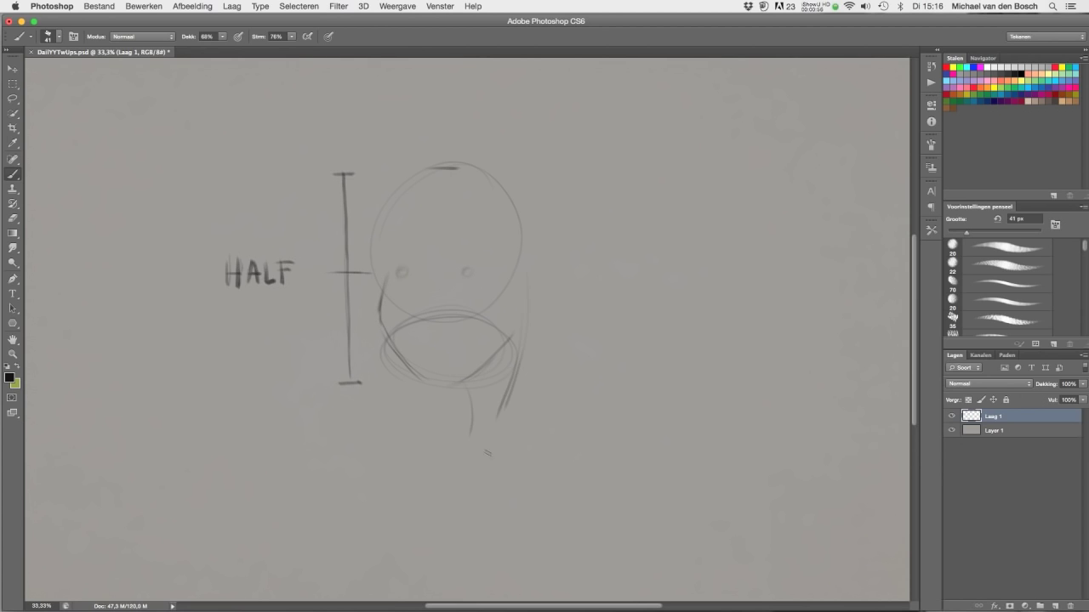
left_click_drag(445, 268, 474, 272)
left_click_drag(417, 306, 440, 298)
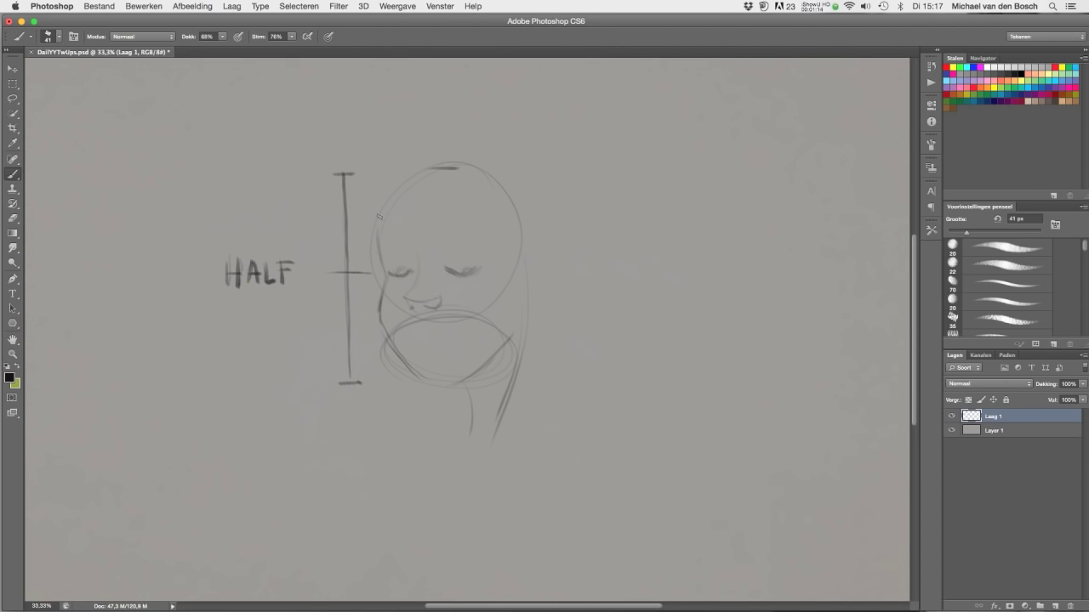
Trace darker lines over the top of the head, the cheek and the neck
left_click_drag(380, 216, 444, 171)
left_click_drag(519, 186, 507, 464)
left_click_drag(464, 379, 451, 449)
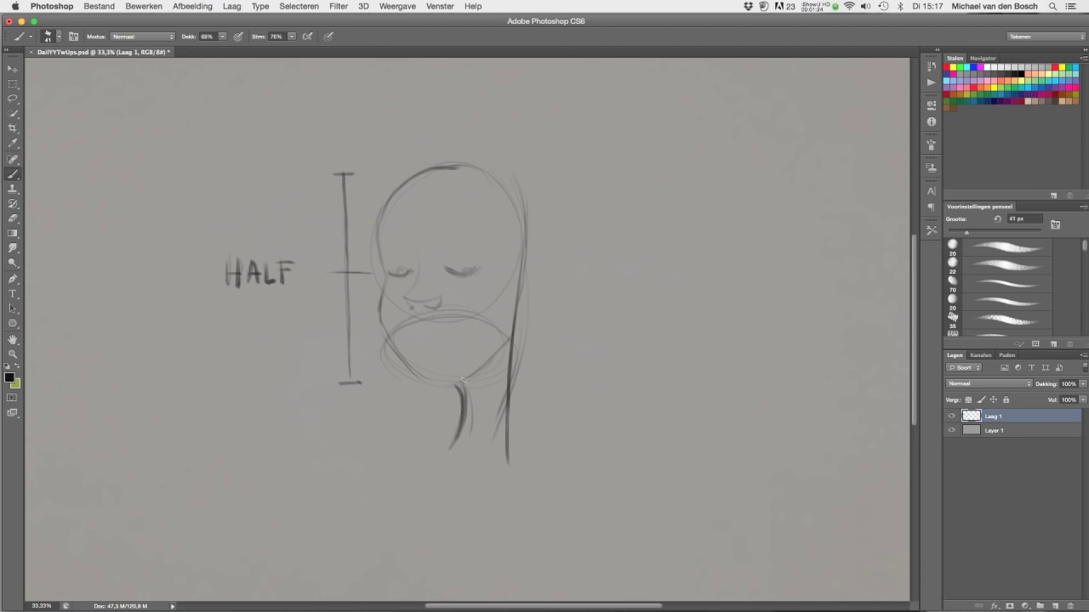
mouse_move(385, 279)
left_mouse_down()
mouse_move(424, 376)
mouse_move(471, 372)
mouse_move(507, 335)
left_mouse_up()
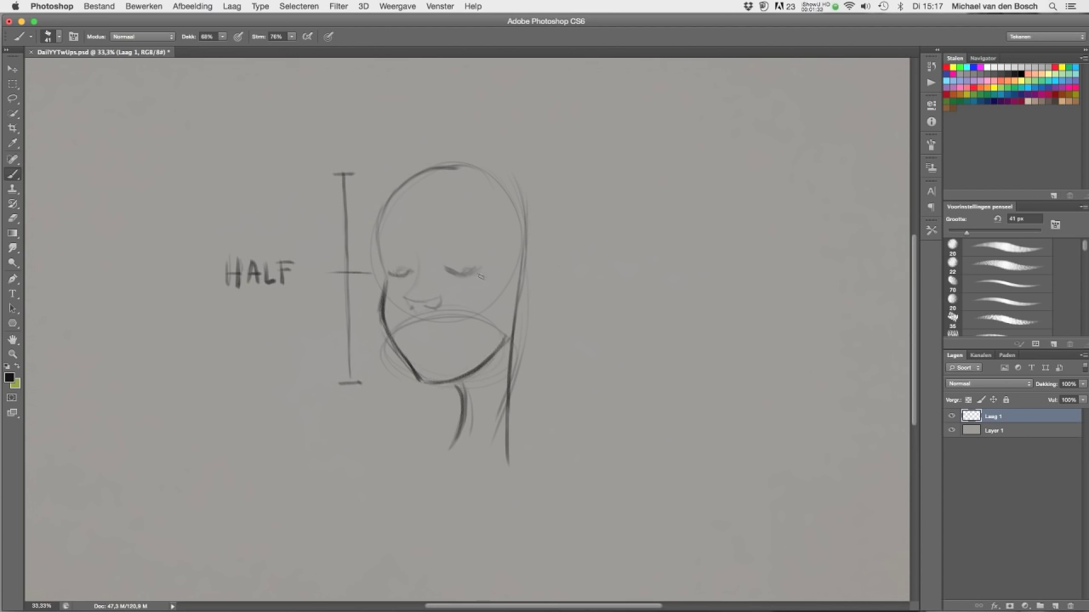
Draw the ear, darken both closed eyes, add the lips and an eyebrow
left_click_drag(543, 279, 512, 306)
left_click_drag(515, 267, 540, 296)
left_click_drag(444, 270, 478, 267)
left_click_drag(389, 274, 413, 273)
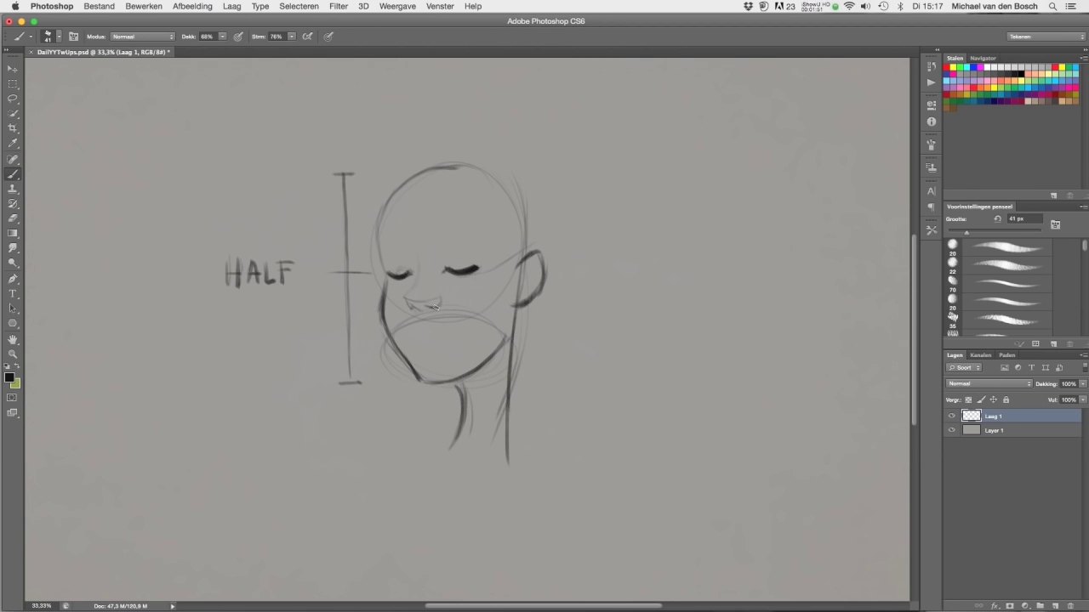
mouse_move(412, 329)
left_mouse_down()
mouse_move(450, 328)
mouse_move(442, 357)
left_mouse_up()
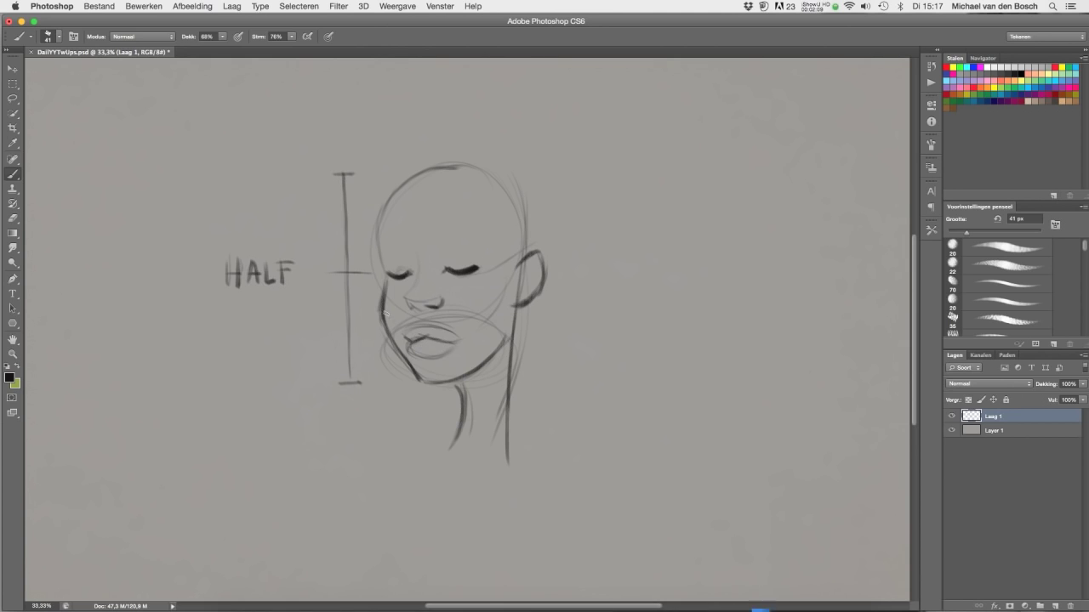
mouse_move(379, 241)
left_mouse_down()
mouse_move(411, 255)
mouse_move(494, 241)
left_mouse_up()
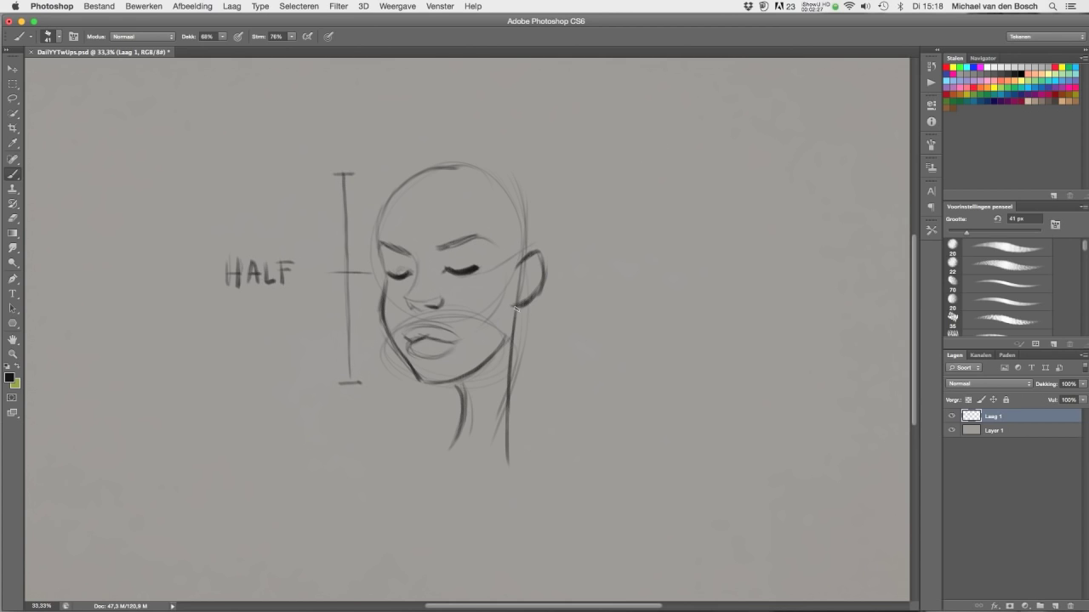
Draw a ribbed turtleneck collar with zigzag edges and refine the nostril and nose bridge
left_click_drag(516, 308, 508, 456)
left_click_drag(434, 444, 517, 450)
left_click_drag(459, 400, 432, 433)
mouse_move(506, 403)
left_mouse_down()
mouse_move(472, 411)
mouse_move(509, 401)
left_mouse_up()
left_click_drag(464, 374, 456, 389)
mouse_move(509, 323)
left_mouse_down()
mouse_move(493, 407)
mouse_move(543, 452)
mouse_move(514, 382)
left_mouse_up()
left_click_drag(447, 396, 456, 423)
left_click_drag(521, 430, 532, 420)
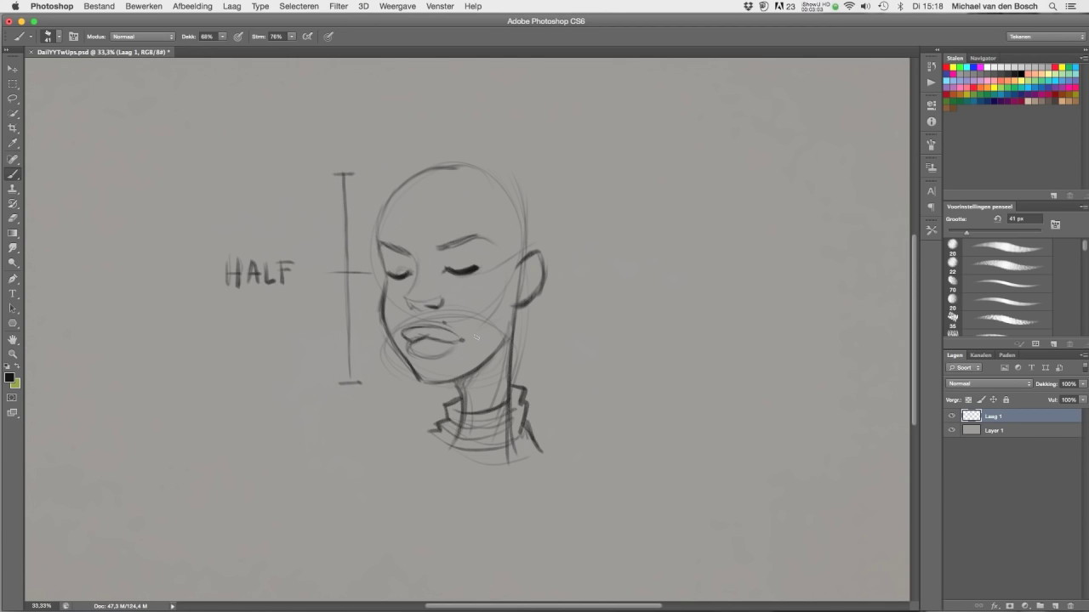
mouse_move(412, 307)
left_mouse_down()
mouse_move(430, 313)
mouse_move(415, 283)
left_mouse_up()
Redraw the right eyebrow darker and strengthen the top and right skull outline
key("e")
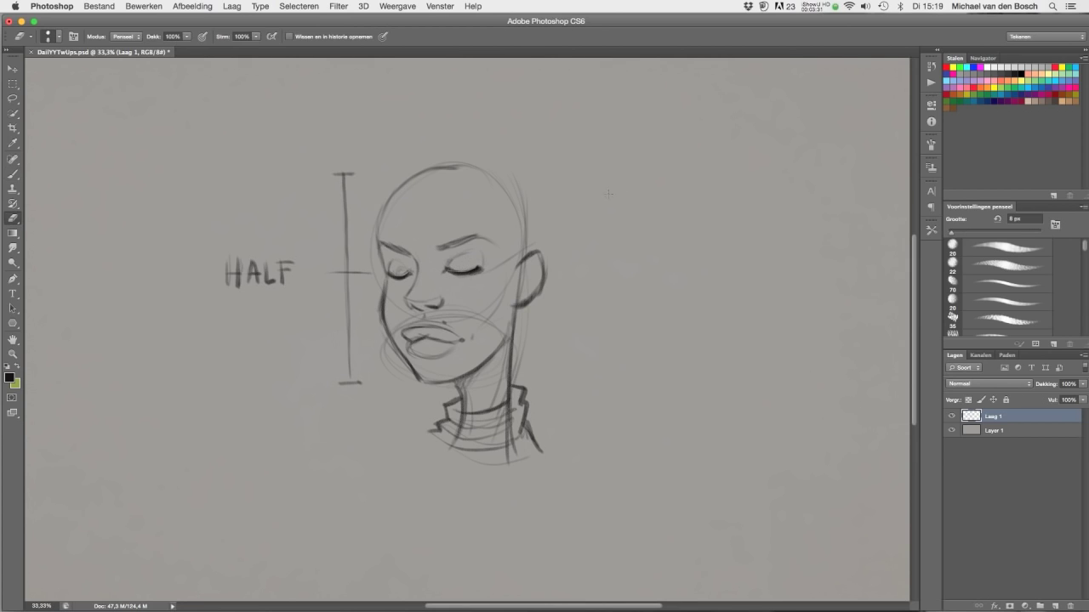
key("b")
left_click_drag(439, 248, 473, 240)
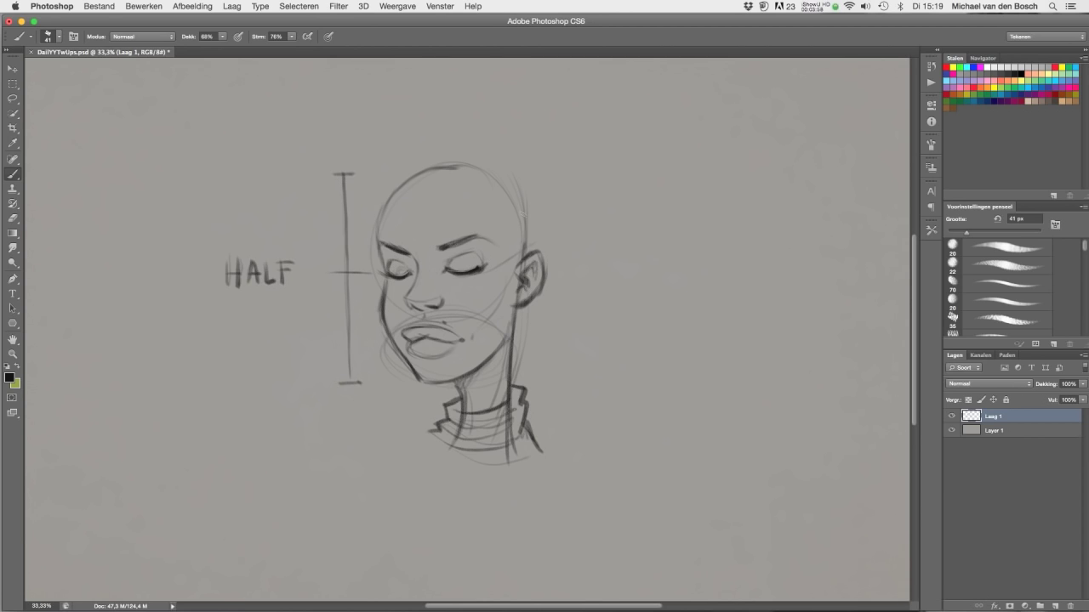
left_click_drag(513, 187, 524, 257)
left_click_drag(381, 222, 422, 175)
mouse_move(412, 178)
left_mouse_down()
mouse_move(477, 168)
mouse_move(521, 214)
left_mouse_up()
left_click_drag(497, 173, 524, 225)
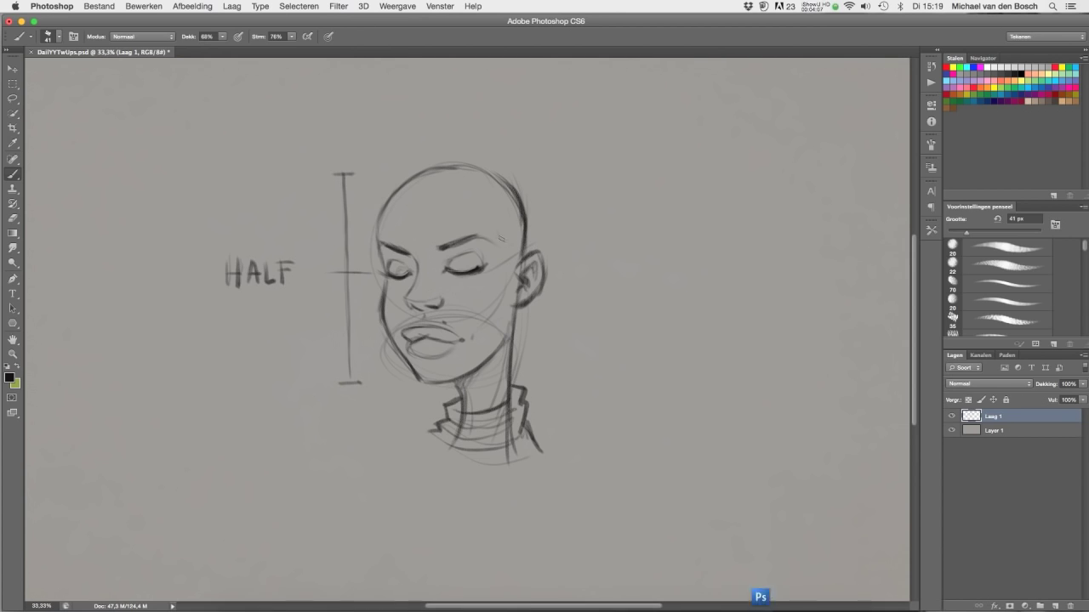
Darken the cheek, jaw and neck lines, trace the measuring line, and add a lower lid
mouse_move(502, 297)
left_mouse_down()
mouse_move(477, 327)
mouse_move(490, 320)
left_mouse_up()
left_click_drag(481, 322, 478, 343)
mouse_move(512, 308)
left_mouse_down()
mouse_move(508, 398)
mouse_move(453, 410)
left_mouse_up()
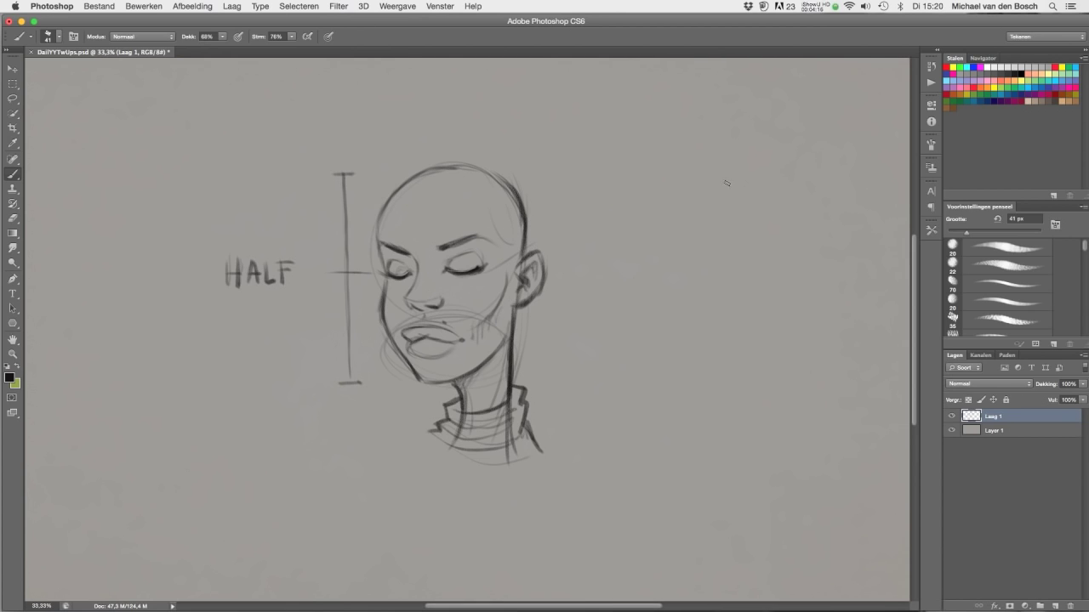
left_click_drag(338, 181, 350, 383)
left_click_drag(446, 284, 480, 279)
Lasso both closed eyes and Free Transform them slightly taller and tilted
key("l")
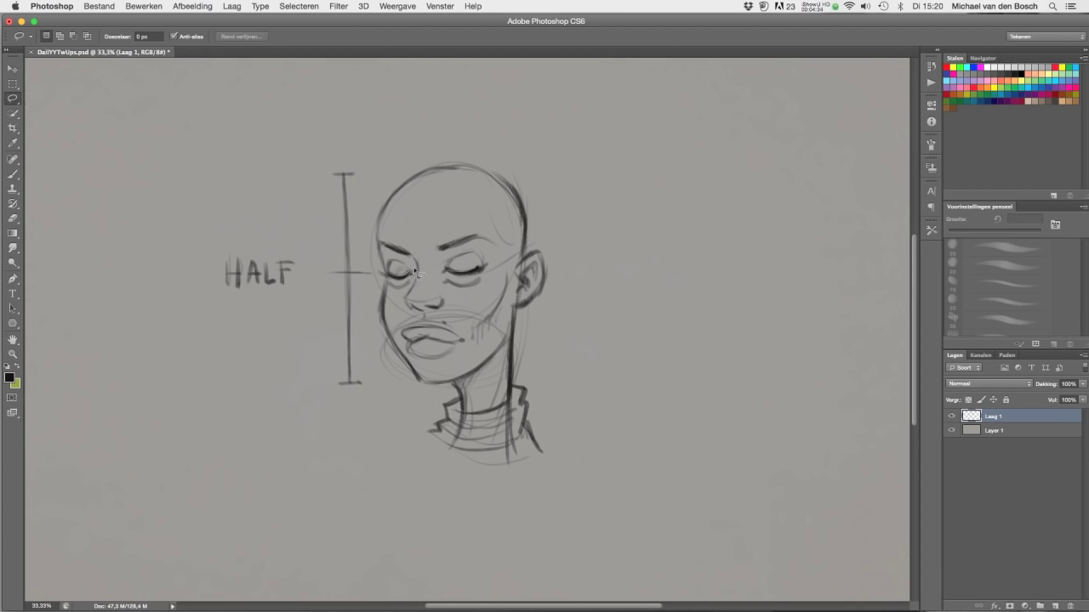
left_click_drag(390, 278, 384, 282)
key("ctrl+t")
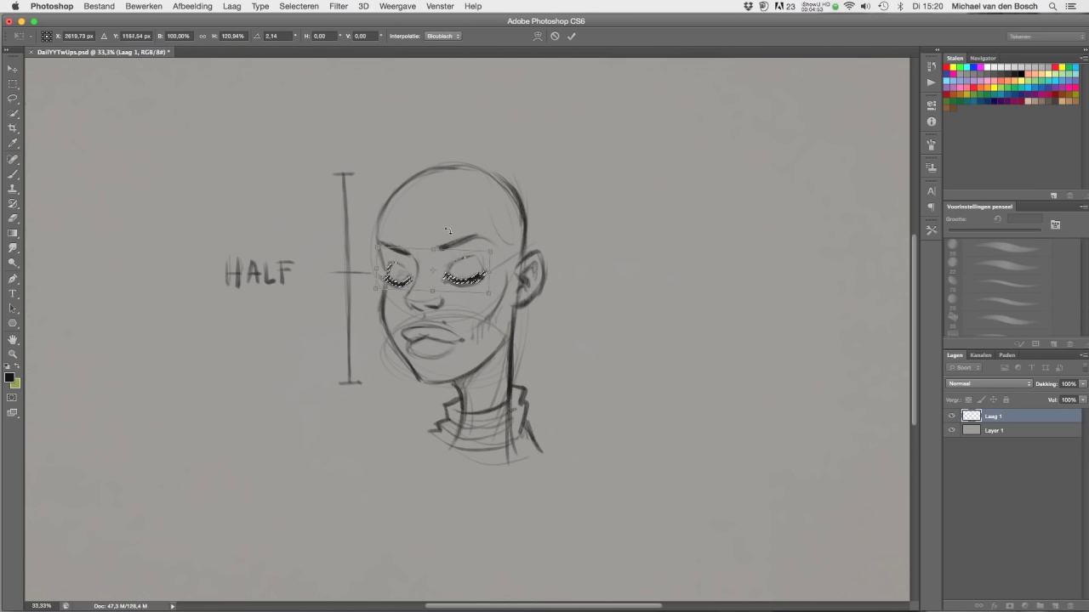
key("Return")
key("ctrl+d")
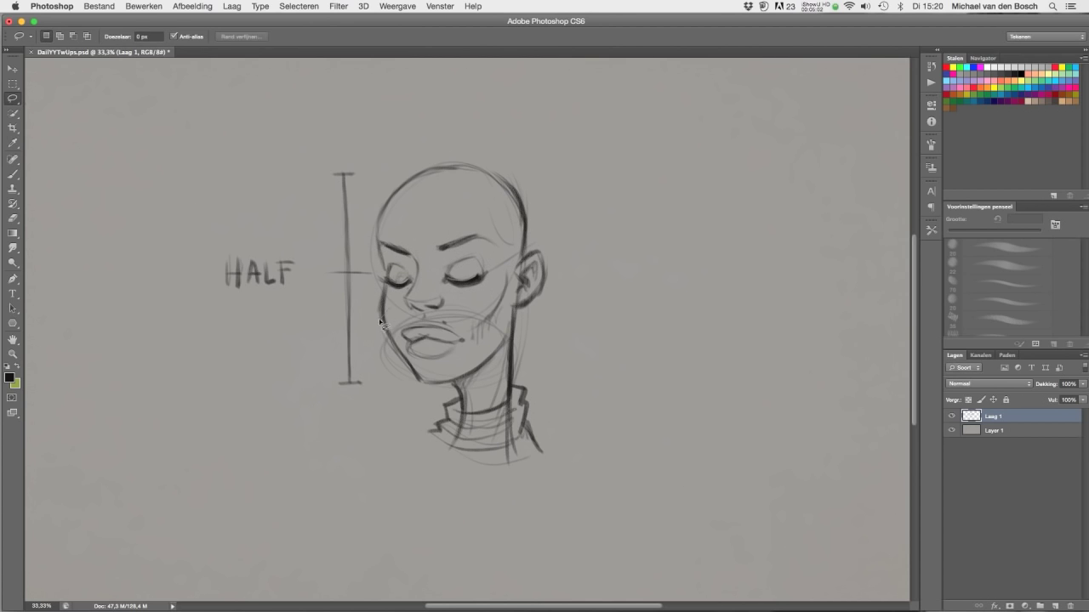
Lasso the mouth and Free Transform it to sit higher in the face
key("ctrl+t")
left_click_drag(417, 319, 391, 328)
key("Return")
key("ctrl+d")
Darken the chin, jaw and left skull outline with the Brush
key("b")
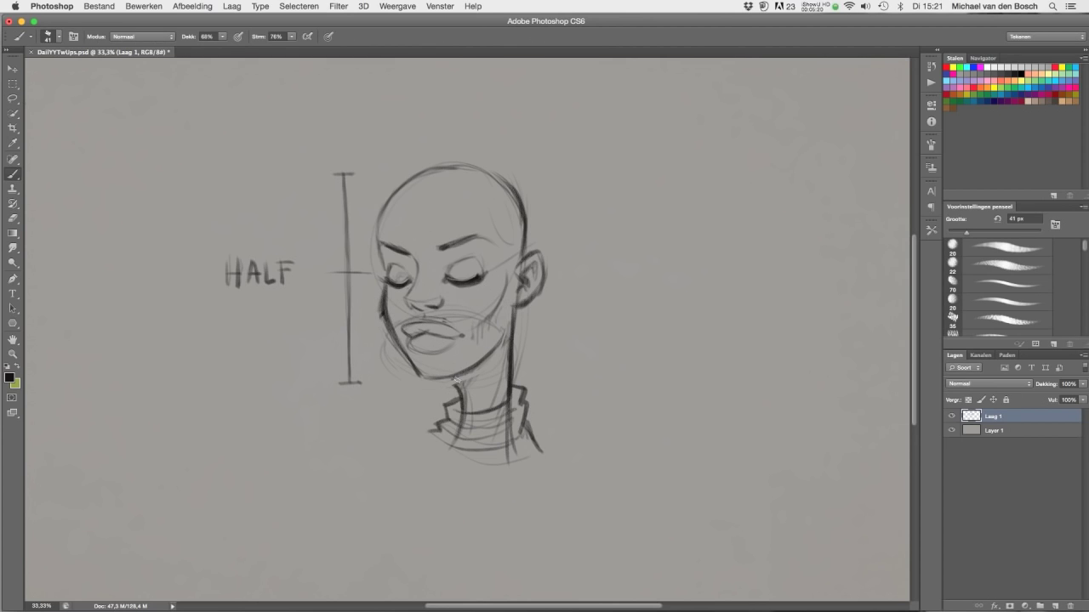
left_click_drag(456, 381, 461, 412)
left_click_drag(418, 374, 511, 314)
left_click_drag(385, 275, 379, 212)
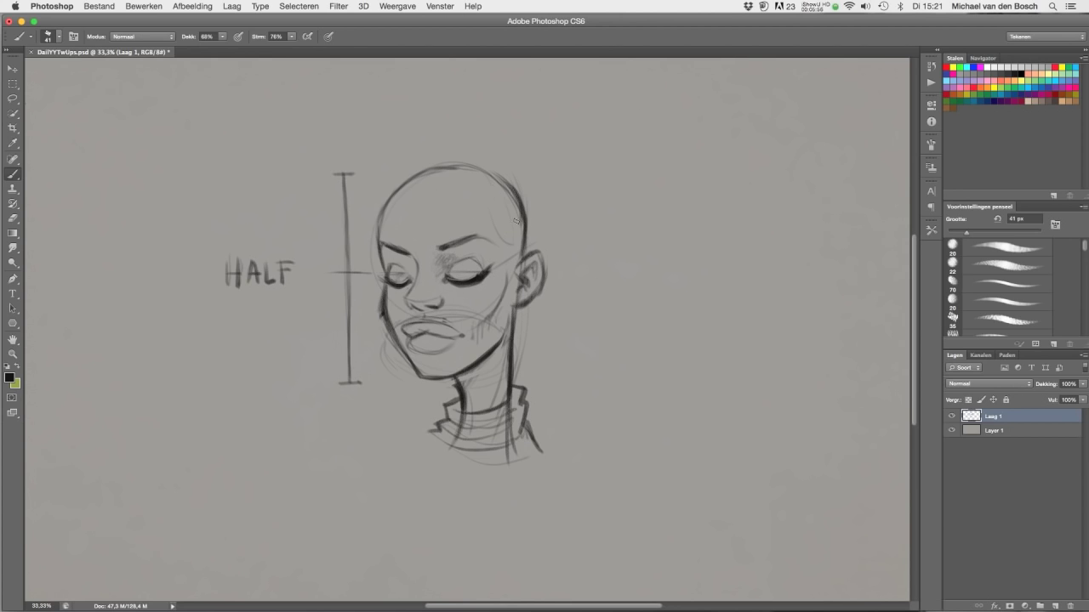
On a new layer Laag 2, paint dark hair strands sweeping across the forehead
left_click(1043, 601)
left_click_drag(408, 228, 515, 265)
left_click_drag(381, 216, 520, 264)
mouse_move(429, 219)
left_mouse_down()
mouse_move(517, 265)
mouse_move(516, 294)
left_mouse_up()
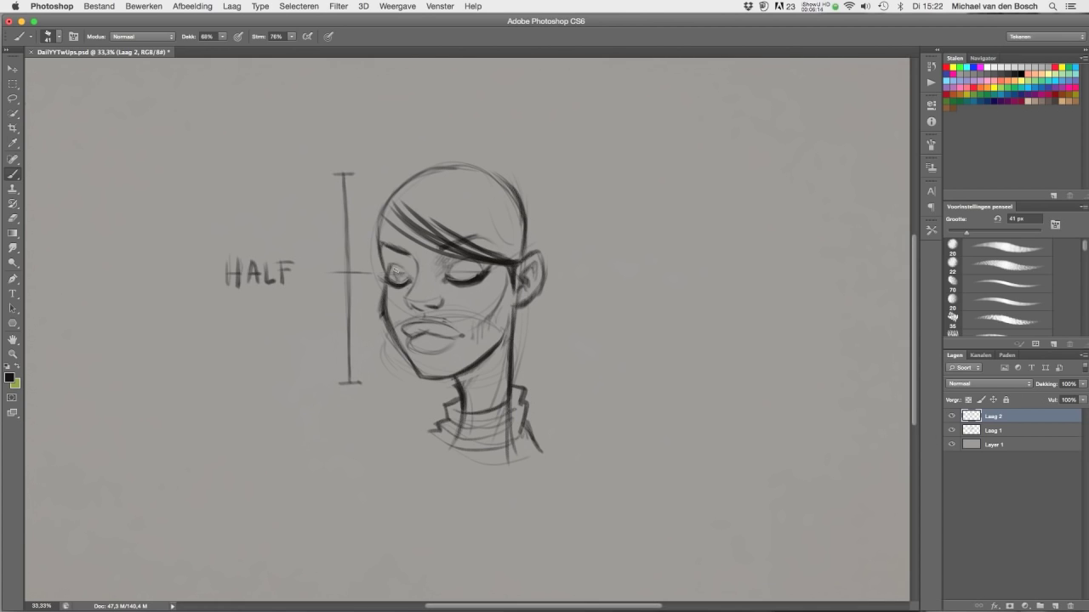
Darken both eyes' lids and lashes and add hair on the upper-left of the head
left_click_drag(459, 265, 500, 269)
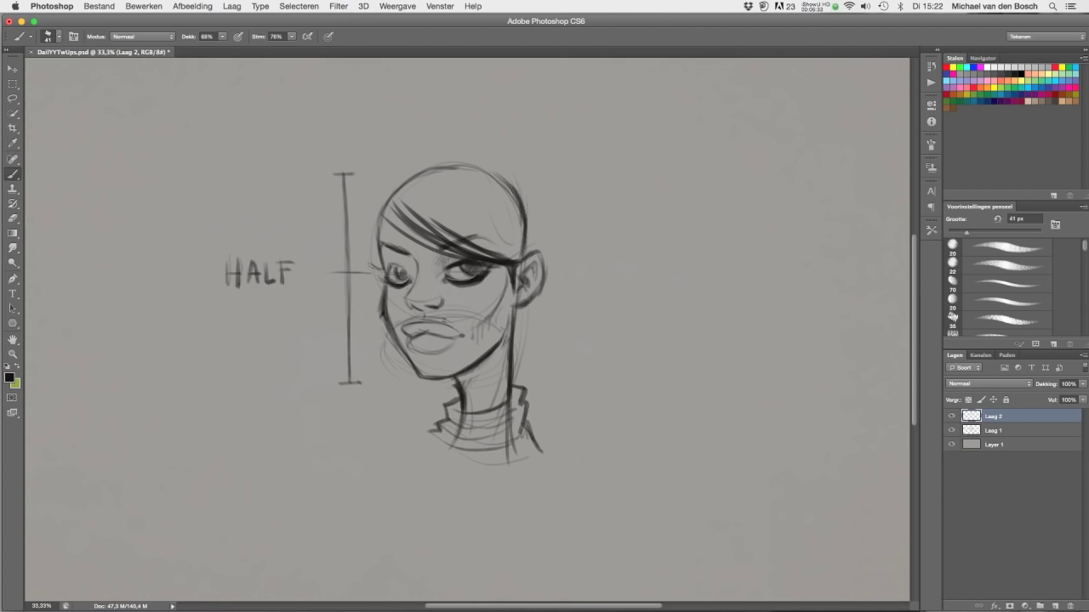
left_click_drag(384, 263, 480, 272)
mouse_move(368, 317)
left_mouse_down()
mouse_move(335, 281)
mouse_move(372, 319)
left_mouse_up()
left_click_drag(373, 220, 354, 257)
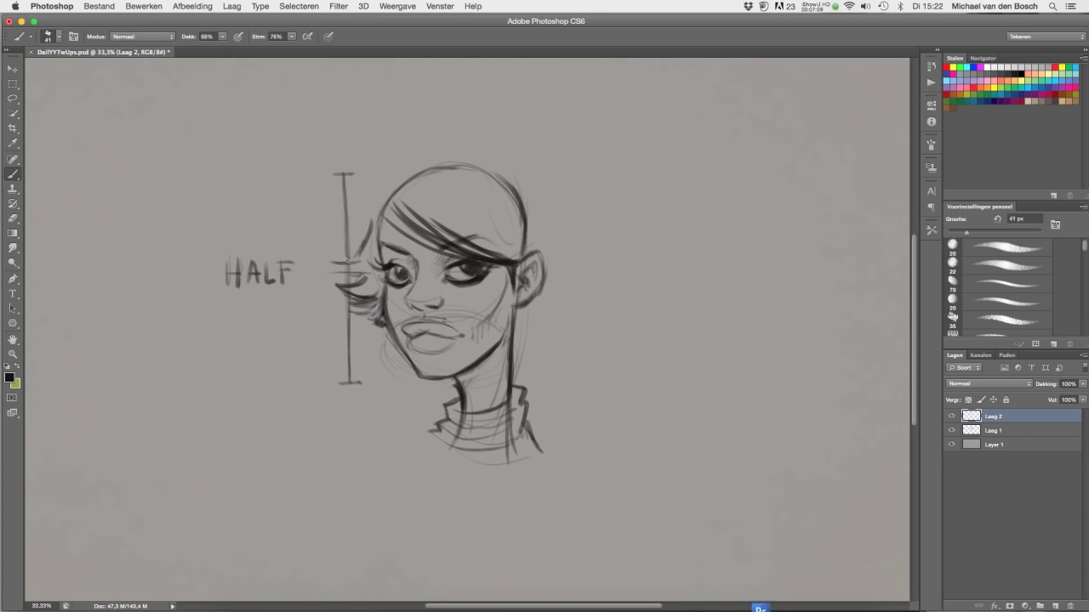
left_click_drag(389, 202, 372, 233)
left_click_drag(384, 182, 323, 213)
mouse_move(379, 192)
left_mouse_down()
mouse_move(340, 238)
mouse_move(371, 237)
mouse_move(373, 310)
left_mouse_up()
Hatch hair strands down the left side and add hair near the jaw
left_click_drag(383, 267, 349, 297)
left_click_drag(379, 244, 361, 281)
left_click_drag(376, 215, 357, 270)
left_click_drag(371, 216, 340, 269)
mouse_move(372, 197)
left_mouse_down()
mouse_move(337, 272)
mouse_move(370, 296)
left_mouse_up()
left_click_drag(527, 324, 515, 347)
mouse_move(544, 328)
left_mouse_down()
mouse_move(520, 309)
mouse_move(587, 299)
left_mouse_up()
Draw hair above and right of the head, plus bangs over the right eye and a clip mark
mouse_move(391, 175)
left_mouse_down()
mouse_move(356, 179)
mouse_move(456, 118)
mouse_move(500, 109)
mouse_move(554, 150)
left_mouse_up()
mouse_move(510, 143)
left_mouse_down()
mouse_move(561, 201)
mouse_move(624, 175)
left_mouse_up()
left_click_drag(553, 194, 587, 271)
mouse_move(565, 197)
left_mouse_down()
mouse_move(605, 314)
mouse_move(534, 330)
left_mouse_up()
mouse_move(396, 333)
left_mouse_down()
mouse_move(358, 344)
mouse_move(384, 347)
left_mouse_up()
mouse_move(446, 233)
left_mouse_down()
mouse_move(511, 257)
mouse_move(501, 271)
mouse_move(512, 265)
mouse_move(502, 251)
left_mouse_up()
Erase part of the clip mark, darken the right-eye bangs, and add wisps near the ear
left_click(12, 222)
left_click(12, 174)
mouse_move(466, 193)
left_mouse_down()
mouse_move(500, 245)
mouse_move(492, 222)
left_mouse_up()
mouse_move(509, 248)
left_mouse_down()
mouse_move(524, 267)
mouse_move(560, 259)
left_mouse_up()
left_click_drag(515, 313, 521, 343)
mouse_move(543, 301)
left_mouse_down()
mouse_move(519, 350)
mouse_move(564, 289)
left_mouse_up()
left_click_drag(544, 303, 577, 276)
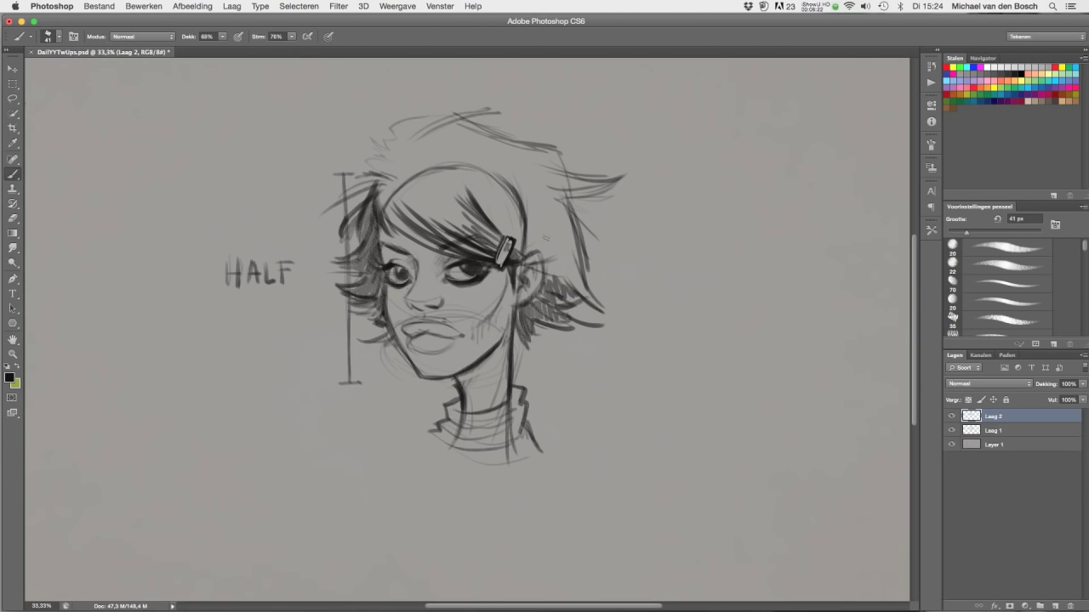
Darken the left hair and bangs beside the face and shade both lips
mouse_move(420, 246)
left_mouse_down()
mouse_move(386, 218)
mouse_move(376, 267)
left_mouse_up()
left_click_drag(374, 218, 352, 255)
mouse_move(347, 257)
left_mouse_down()
mouse_move(335, 262)
mouse_move(352, 294)
left_mouse_up()
left_click_drag(407, 328, 459, 335)
left_click_drag(421, 351, 450, 343)
Darken hair around the ear and clip, thicken the forehead bangs, and dot two cheek marks
left_click_drag(497, 204, 529, 252)
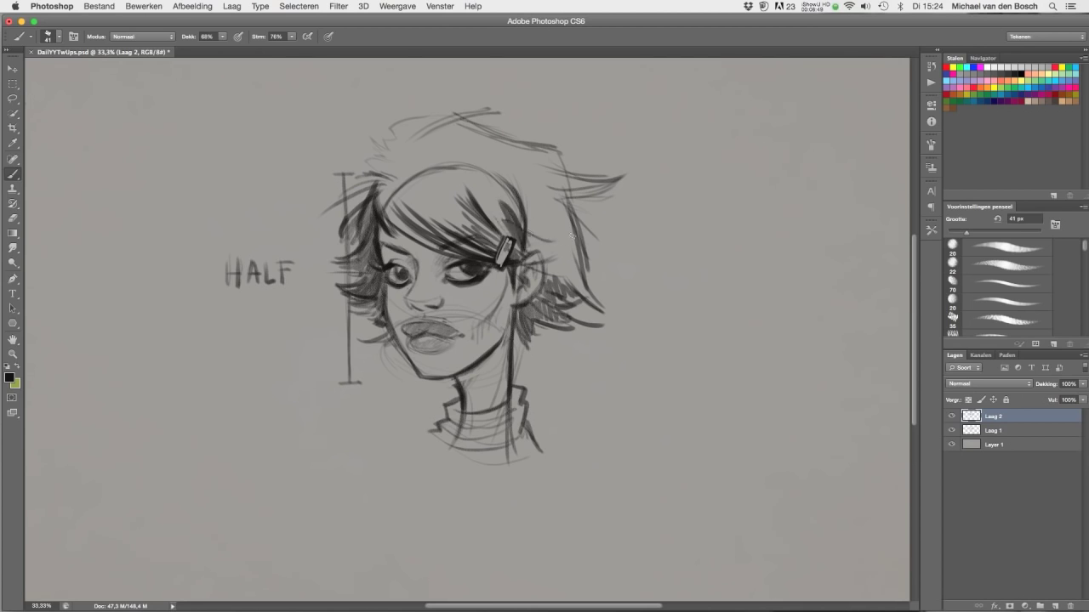
left_click_drag(529, 191, 575, 247)
mouse_move(554, 210)
left_mouse_down()
mouse_move(552, 286)
mouse_move(588, 293)
left_mouse_up()
mouse_move(383, 186)
left_mouse_down()
mouse_move(442, 242)
mouse_move(472, 249)
left_mouse_up()
mouse_move(385, 204)
left_mouse_down()
mouse_move(447, 247)
mouse_move(434, 253)
left_mouse_up()
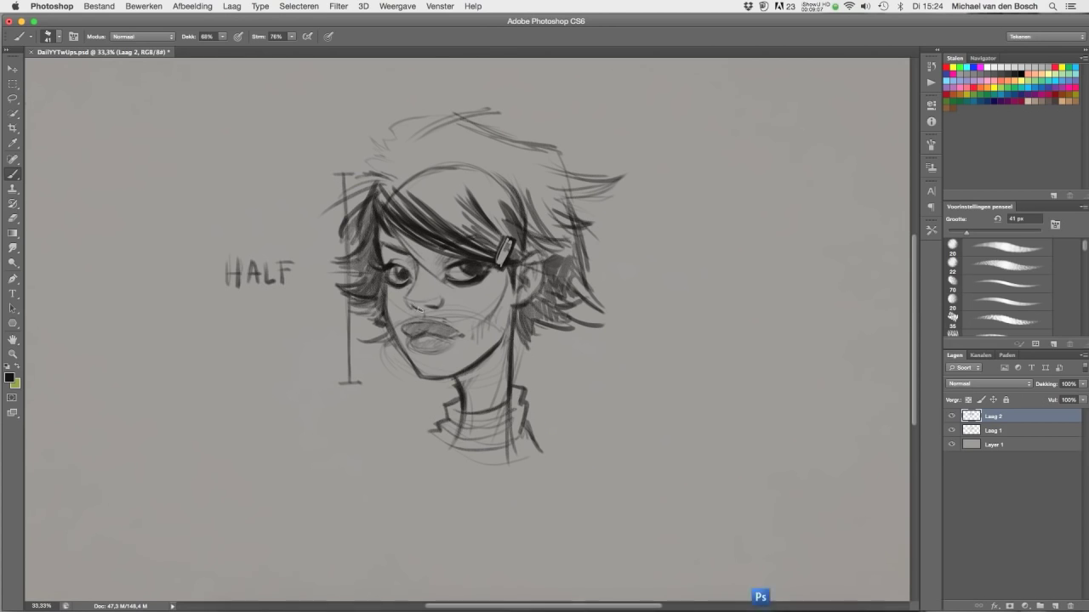
left_click(478, 327)
left_click(462, 337)
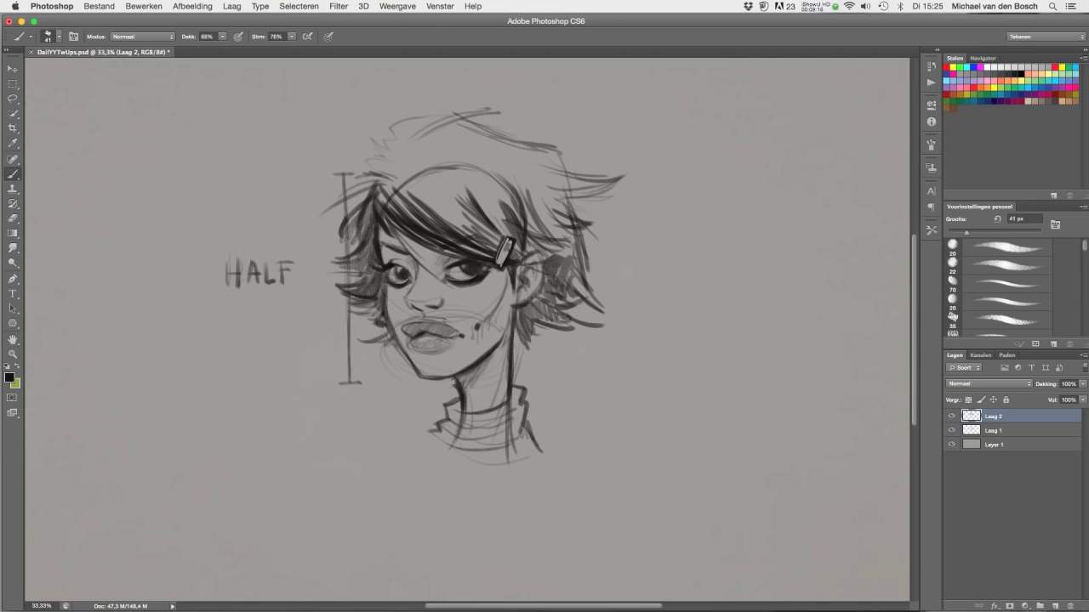
Sketch spiky strands along the top-left and top of the hair
left_click_drag(389, 173, 347, 187)
left_click_drag(402, 143, 364, 173)
left_click_drag(397, 114, 393, 153)
left_click_drag(426, 125, 357, 146)
left_click_drag(400, 148, 488, 110)
Hatch dark strokes across the top of the hair, the fringe and beside the right ear
key("e")
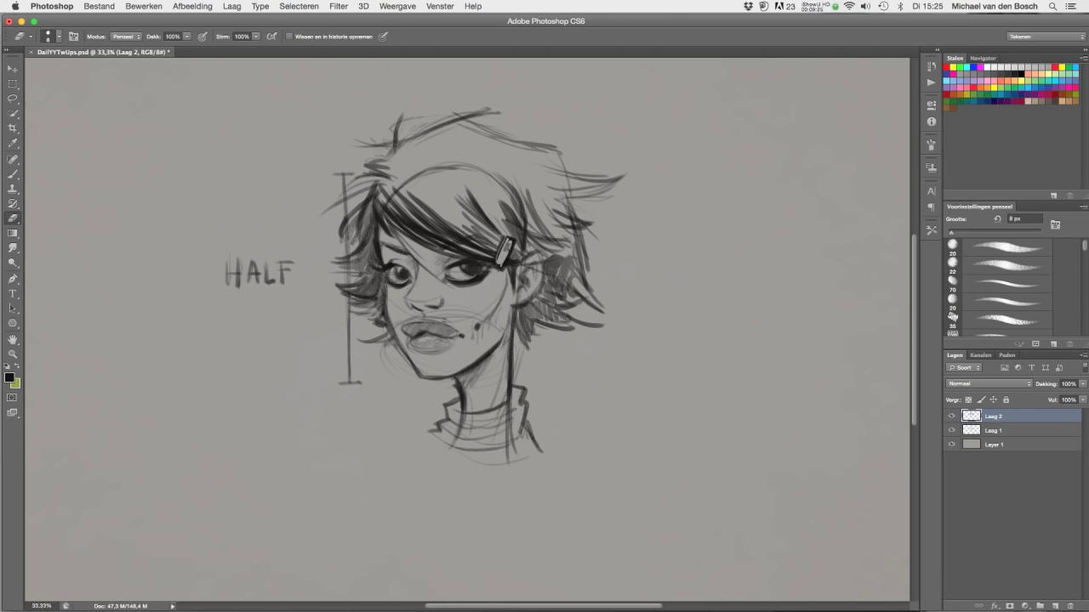
left_click(14, 174)
left_click_drag(420, 144, 384, 182)
left_click_drag(466, 189, 419, 230)
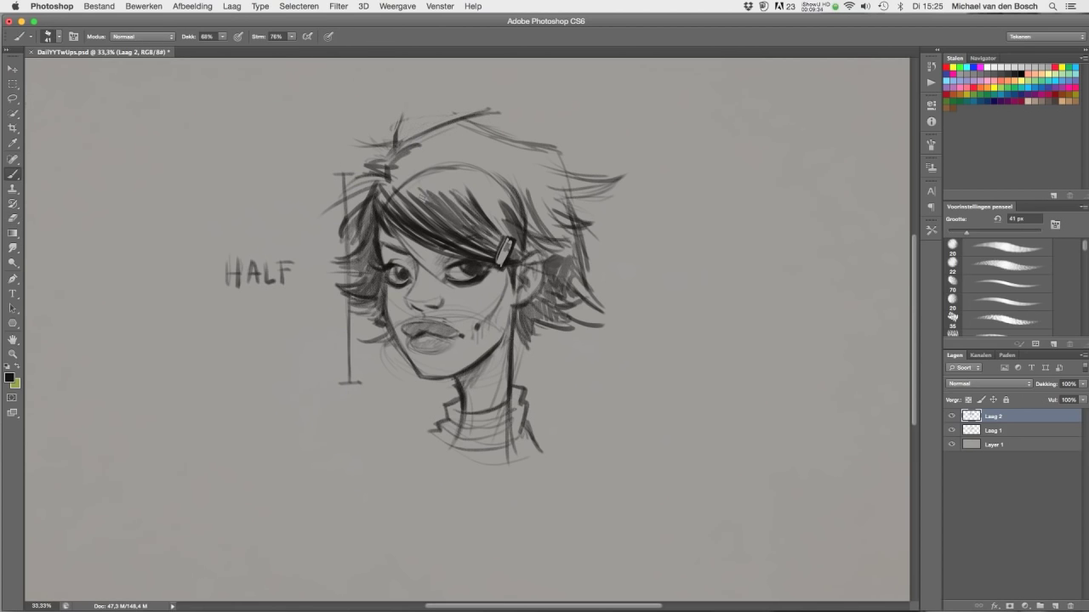
left_click_drag(507, 168, 459, 223)
left_click_drag(519, 137, 469, 176)
left_click_drag(410, 165, 391, 182)
mouse_move(473, 133)
left_mouse_down()
mouse_move(404, 170)
mouse_move(410, 153)
mouse_move(393, 181)
left_mouse_up()
mouse_move(512, 184)
left_mouse_down()
mouse_move(466, 233)
mouse_move(486, 253)
left_mouse_up()
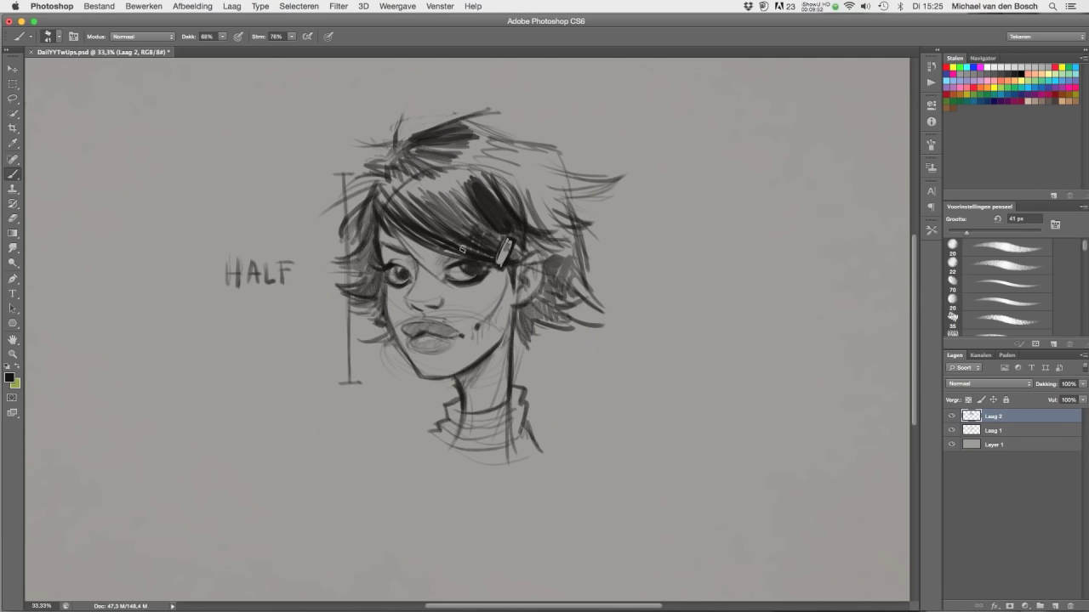
left_click_drag(473, 207, 444, 237)
left_click_drag(539, 325, 517, 298)
left_click_drag(543, 305, 523, 279)
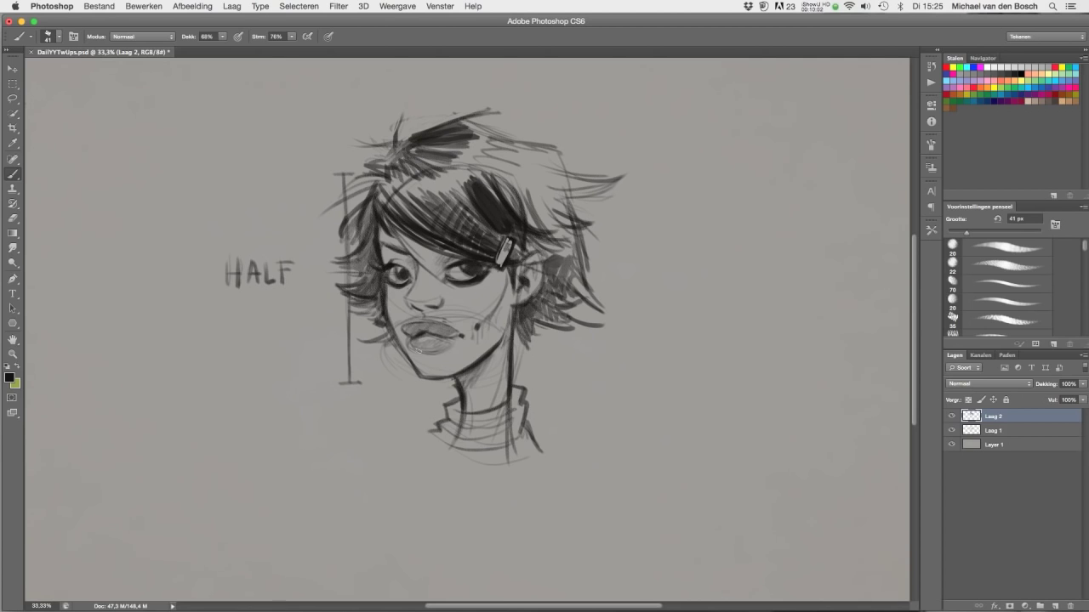
Densely hatch the upper-right hair, around the crown and right of the hair clip
left_click_drag(580, 177, 515, 232)
left_click_drag(583, 154, 522, 182)
mouse_move(544, 139)
left_mouse_down()
mouse_move(473, 170)
mouse_move(477, 160)
left_mouse_up()
left_click_drag(524, 123, 459, 131)
left_click_drag(536, 158, 481, 219)
left_click_drag(556, 174, 491, 230)
left_click_drag(570, 190, 517, 252)
mouse_move(548, 245)
left_mouse_down()
mouse_move(515, 267)
mouse_move(536, 274)
left_mouse_up()
left_click_drag(473, 167, 429, 209)
left_click_drag(523, 157, 459, 191)
left_click_drag(546, 135, 489, 168)
left_click_drag(605, 167, 516, 182)
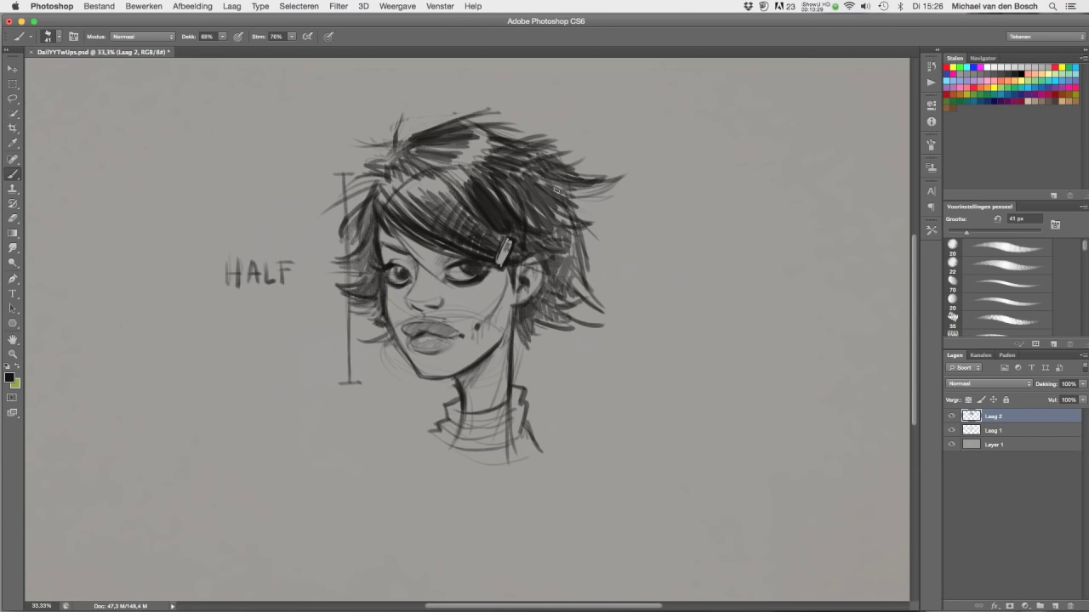
left_click_drag(577, 204, 539, 286)
Hatch the left and upper-left hair, then merge the strokes down into Laag 1 kopie
left_click_drag(379, 260, 356, 294)
left_click_drag(376, 212, 347, 281)
left_click_drag(387, 175, 345, 197)
left_click_drag(396, 144, 368, 173)
mouse_move(398, 127)
left_mouse_down()
mouse_move(356, 153)
mouse_move(379, 164)
left_mouse_up()
left_click_drag(409, 143, 369, 163)
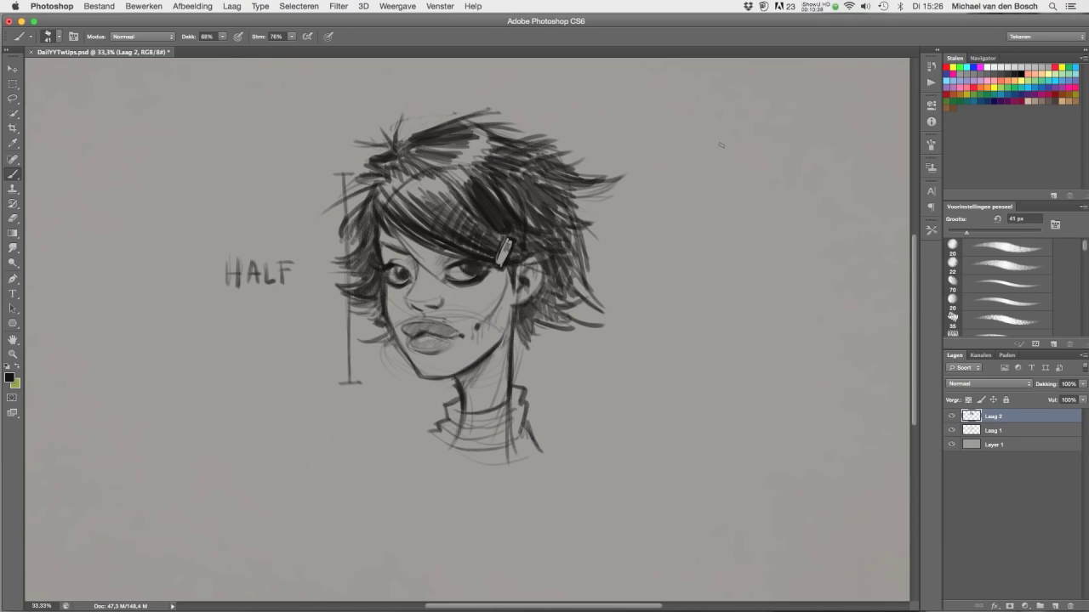
key("ctrl+e")
Fade the merged drawing by lowering its opacity and add a new empty layer
key("ctrl+j")
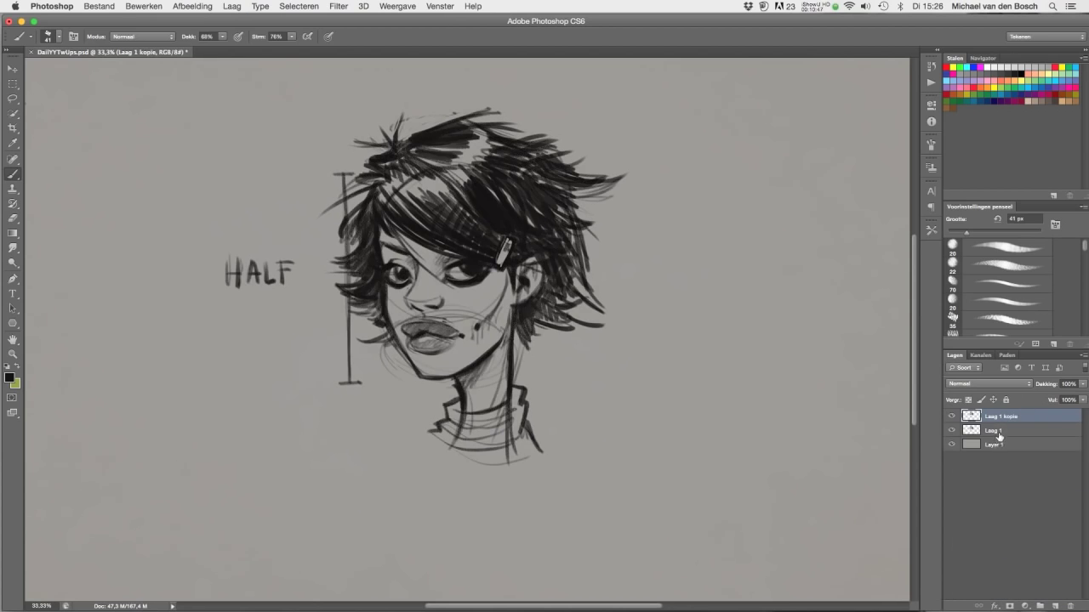
mouse_move(1082, 384)
left_mouse_down()
mouse_move(1085, 396)
mouse_move(1055, 397)
left_mouse_up()
key("ctrl+e")
left_click(1054, 606)
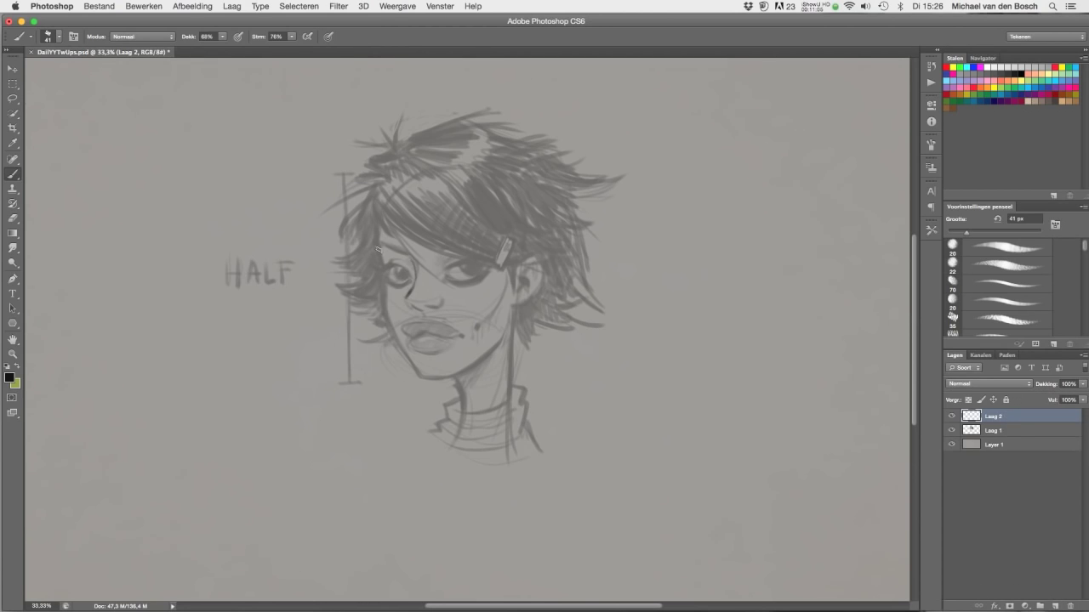
Ink the left eyelid and lash, jaw and neck line, lower lip, and both irises
mouse_move(377, 249)
left_mouse_down()
mouse_move(406, 253)
mouse_move(385, 271)
mouse_move(387, 316)
mouse_move(411, 364)
mouse_move(507, 338)
left_mouse_up()
left_click_drag(453, 378, 464, 412)
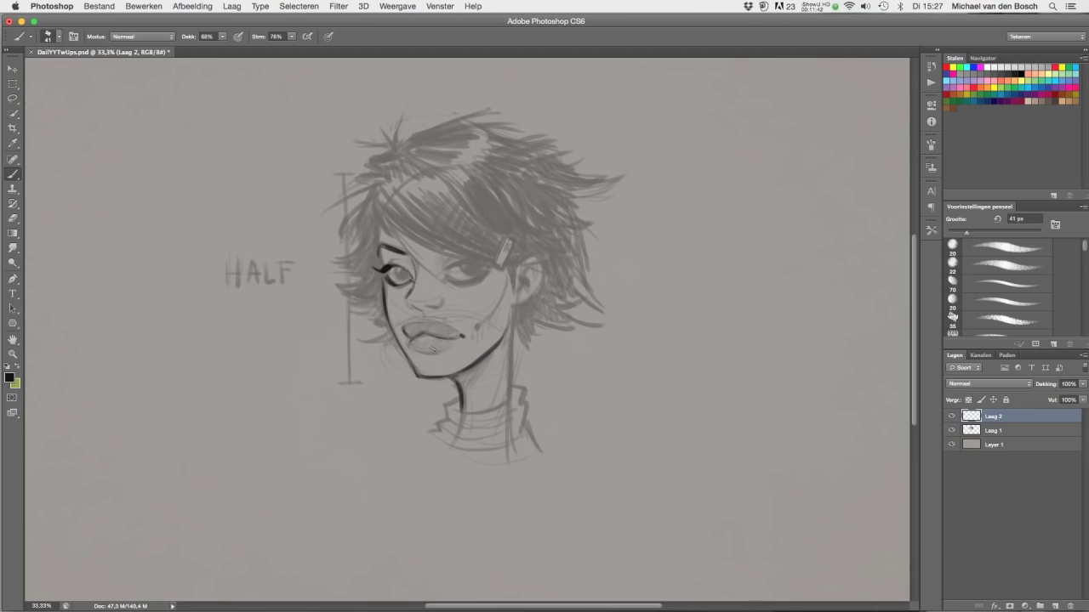
left_click_drag(415, 351, 444, 353)
left_click_drag(398, 268, 405, 275)
mouse_move(474, 275)
left_mouse_down()
mouse_move(464, 268)
mouse_move(488, 261)
left_mouse_up()
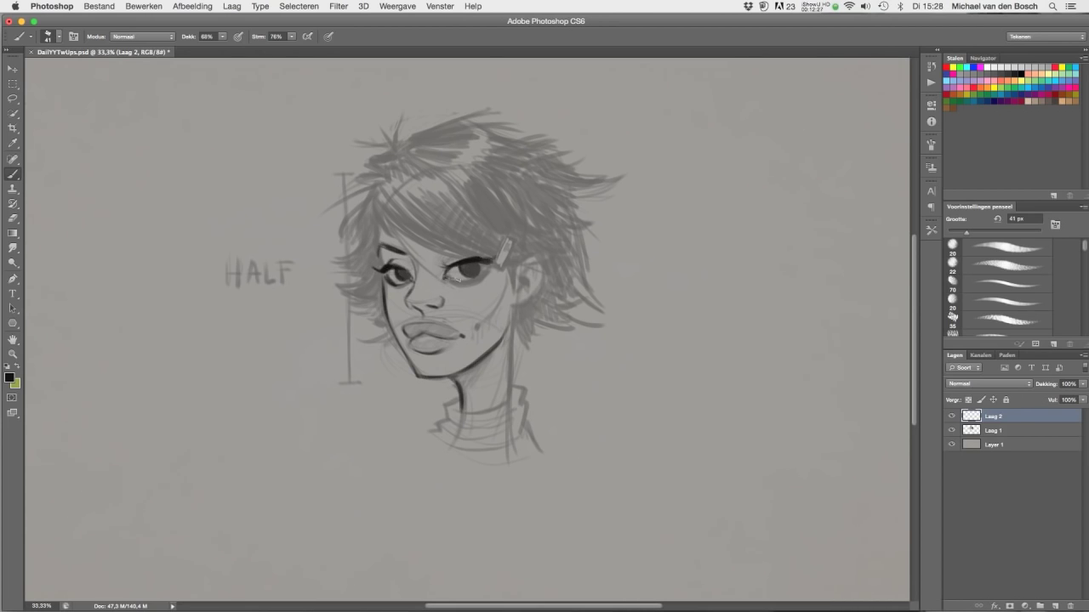
left_click_drag(457, 277, 479, 269)
Ink hair strands on the left and upper-left, plus bangs across the forehead and eyes
mouse_move(349, 313)
left_mouse_down()
mouse_move(357, 223)
mouse_move(374, 187)
left_mouse_up()
mouse_move(327, 213)
left_mouse_down()
mouse_move(379, 170)
mouse_move(397, 124)
mouse_move(415, 138)
mouse_move(507, 116)
mouse_move(556, 148)
left_mouse_up()
left_click_drag(365, 211, 434, 270)
mouse_move(396, 236)
left_mouse_down()
mouse_move(461, 298)
mouse_move(471, 259)
left_mouse_up()
mouse_move(485, 259)
left_mouse_down()
mouse_move(507, 267)
mouse_move(509, 240)
mouse_move(557, 257)
left_mouse_up()
Ink the ear outline, the long neck line and small strokes along the left jaw
mouse_move(510, 288)
left_mouse_down()
mouse_move(529, 265)
mouse_move(515, 308)
left_mouse_up()
left_click_drag(536, 271, 541, 292)
left_click_drag(512, 306, 509, 446)
left_click_drag(368, 316, 395, 345)
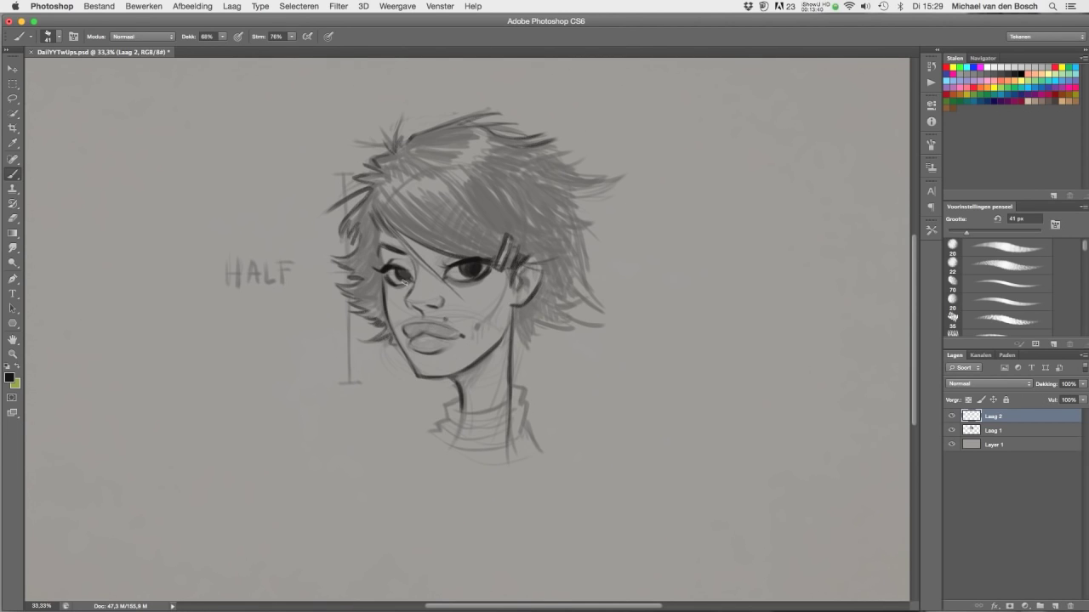
Ink hair strands on the right side, across the bangs and spiky hair on top
mouse_move(515, 354)
left_mouse_down()
mouse_move(532, 326)
mouse_move(578, 322)
mouse_move(595, 296)
mouse_move(582, 231)
left_mouse_up()
left_click_drag(581, 240, 552, 228)
mouse_move(596, 237)
left_mouse_down()
mouse_move(553, 280)
mouse_move(558, 254)
left_mouse_up()
mouse_move(609, 255)
left_mouse_down()
mouse_move(561, 259)
mouse_move(554, 247)
left_mouse_up()
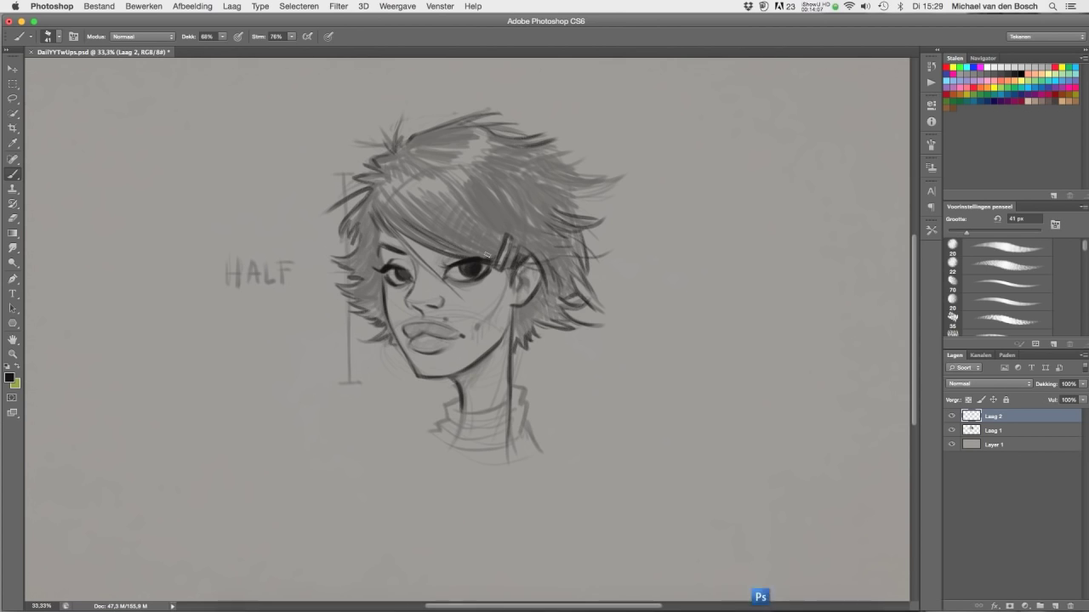
left_click_drag(470, 219, 407, 252)
left_click_drag(499, 209, 450, 248)
left_click_drag(503, 190, 459, 234)
left_click_drag(500, 162, 435, 209)
left_click_drag(572, 219, 502, 250)
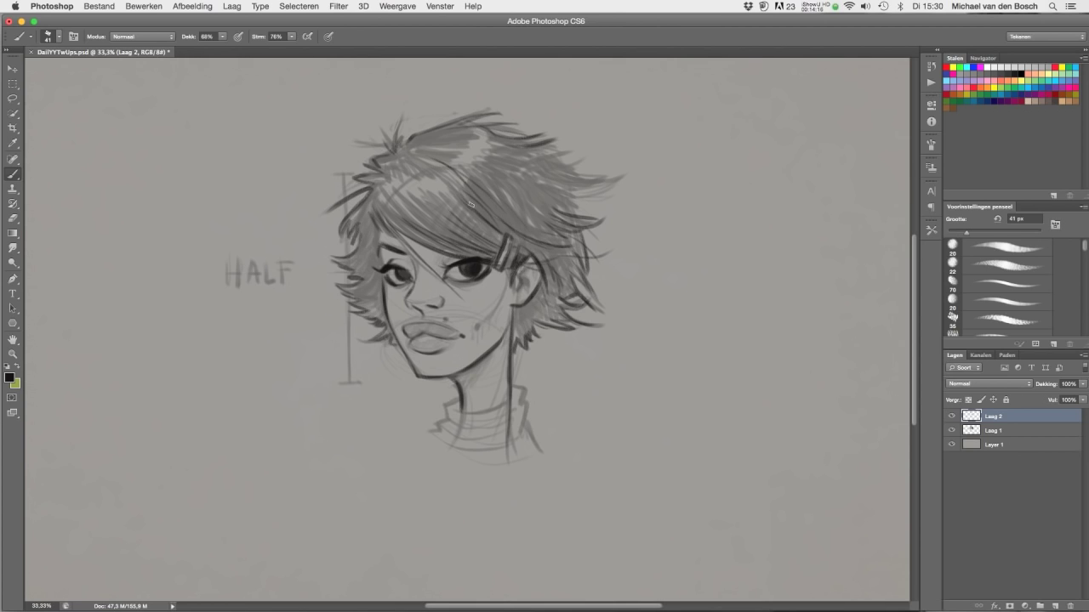
left_click_drag(503, 190, 461, 231)
mouse_move(437, 147)
left_mouse_down()
mouse_move(393, 172)
mouse_move(478, 112)
left_mouse_up()
mouse_move(492, 173)
left_mouse_down()
mouse_move(573, 150)
mouse_move(609, 196)
mouse_move(562, 213)
left_mouse_up()
Ink the zigzag turtleneck collar around the neck with its bottom edge
mouse_move(451, 413)
left_mouse_down()
mouse_move(487, 408)
mouse_move(440, 415)
mouse_move(427, 432)
mouse_move(506, 425)
left_mouse_up()
left_click_drag(502, 416, 525, 402)
left_click_drag(529, 423, 543, 446)
left_click_drag(536, 451, 425, 457)
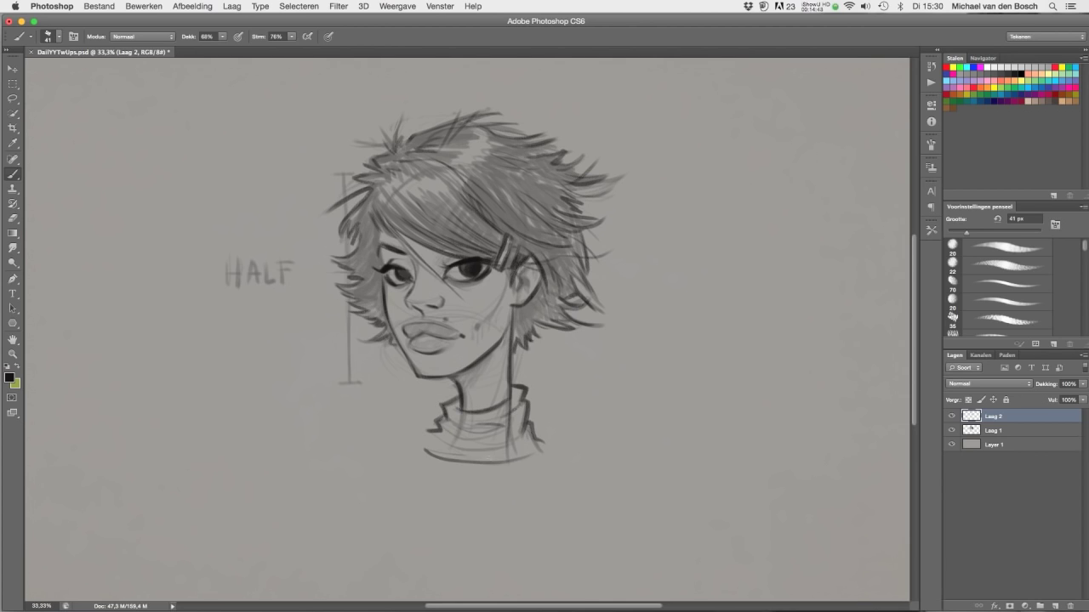
left_click_drag(503, 444, 445, 458)
Fade the Laag 1 sketch to about 10% opacity and return to Laag 2 with the Brush
key("e")
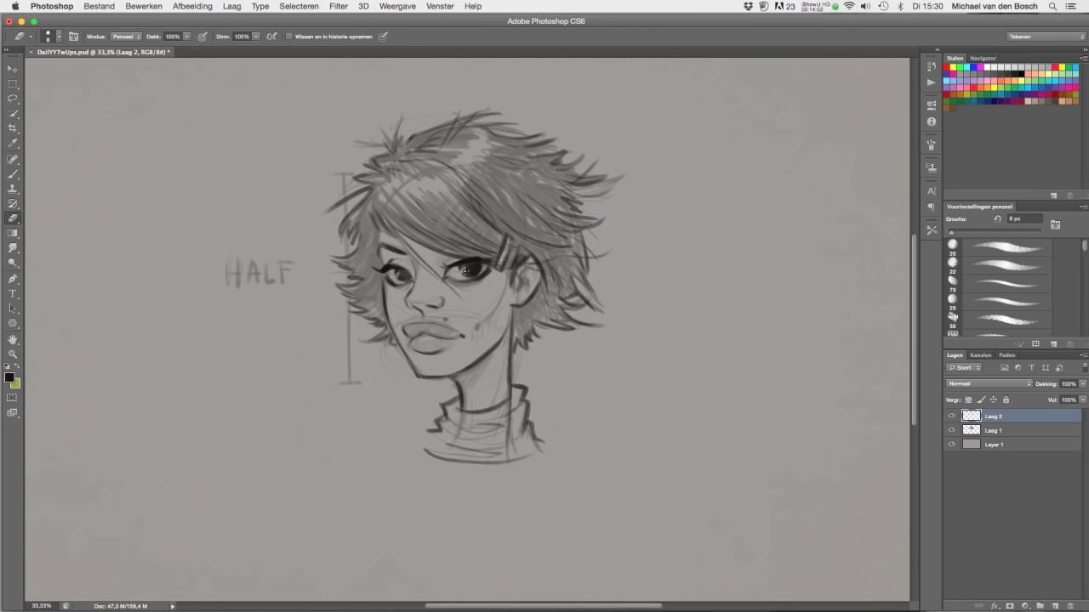
left_click(992, 430)
left_click_drag(1083, 383, 1036, 393)
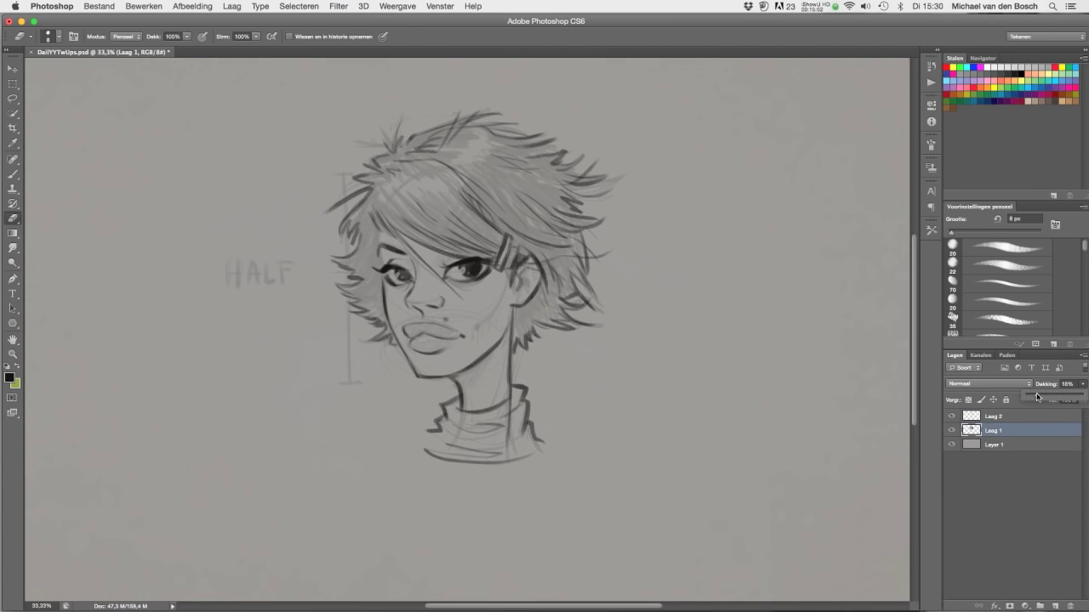
left_click(1021, 416)
key("b")
Ink extra hair strands along the left side and small strokes in the right-side hair
mouse_move(379, 223)
left_mouse_down()
mouse_move(376, 264)
mouse_move(376, 240)
left_mouse_up()
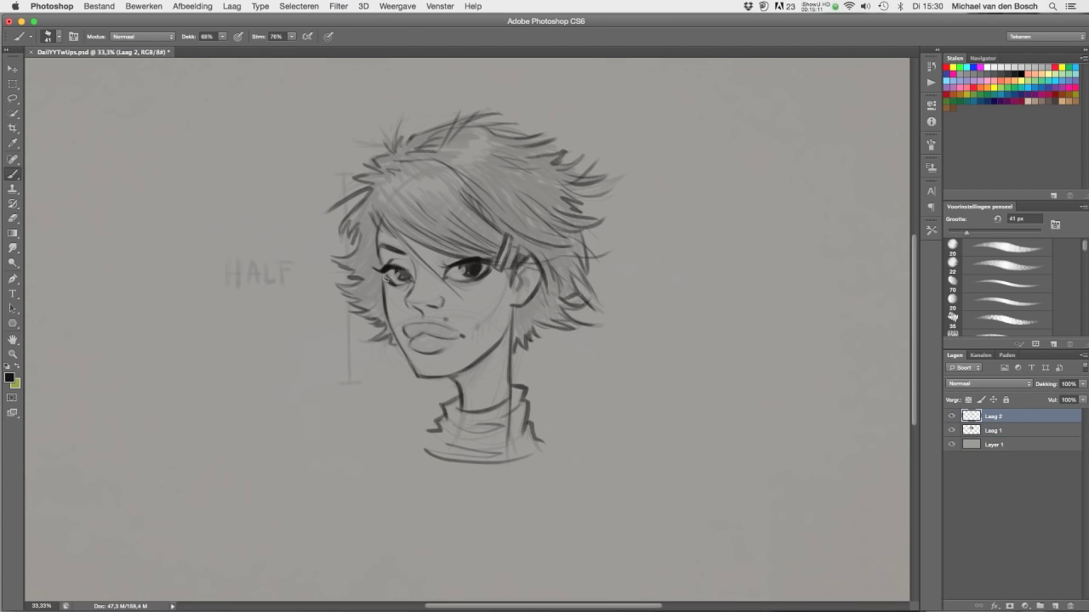
left_click_drag(374, 280, 344, 294)
left_click_drag(367, 232, 337, 255)
left_click_drag(521, 311, 515, 342)
left_click_drag(555, 298, 473, 378)
Start a signature with a dot to the right of the neck
left_click_drag(560, 364, 551, 401)
mouse_move(563, 400)
left_mouse_down()
mouse_move(587, 357)
mouse_move(604, 374)
left_mouse_up()
left_click(595, 398)
Refine the eyebrow, upper lip, left cheek, left eyelid, hair-clip line and face contour
left_click_drag(433, 251, 498, 238)
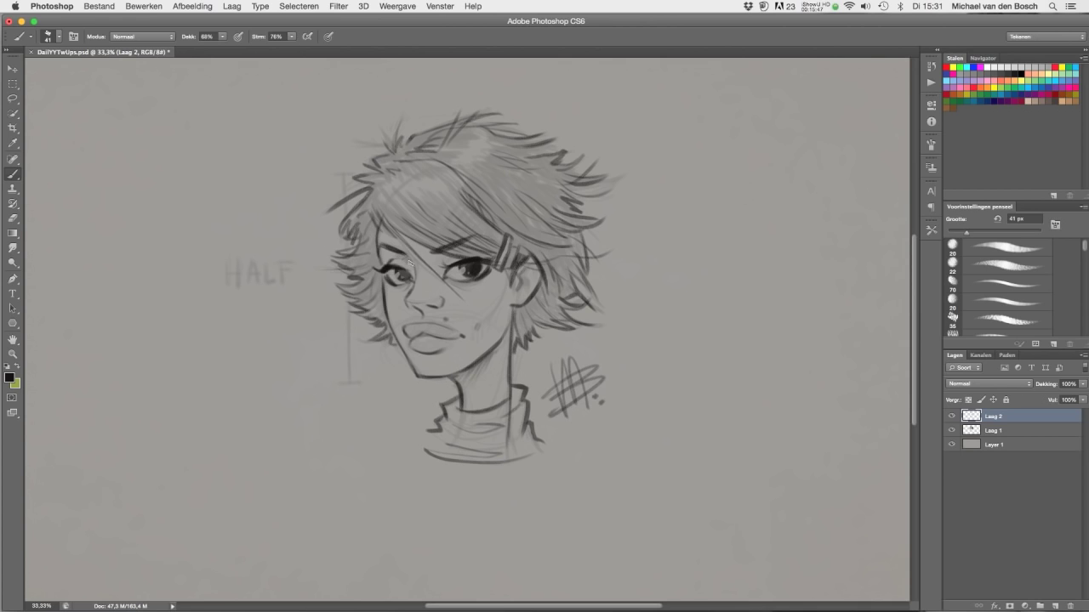
left_click_drag(407, 328, 434, 337)
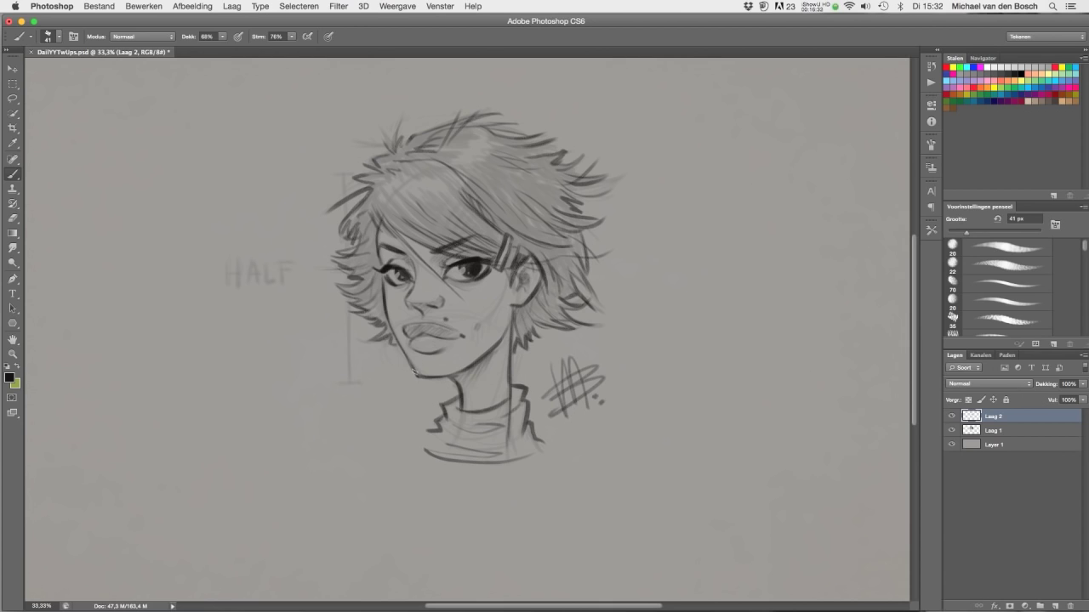
left_click_drag(371, 229, 366, 265)
left_click_drag(394, 268, 406, 271)
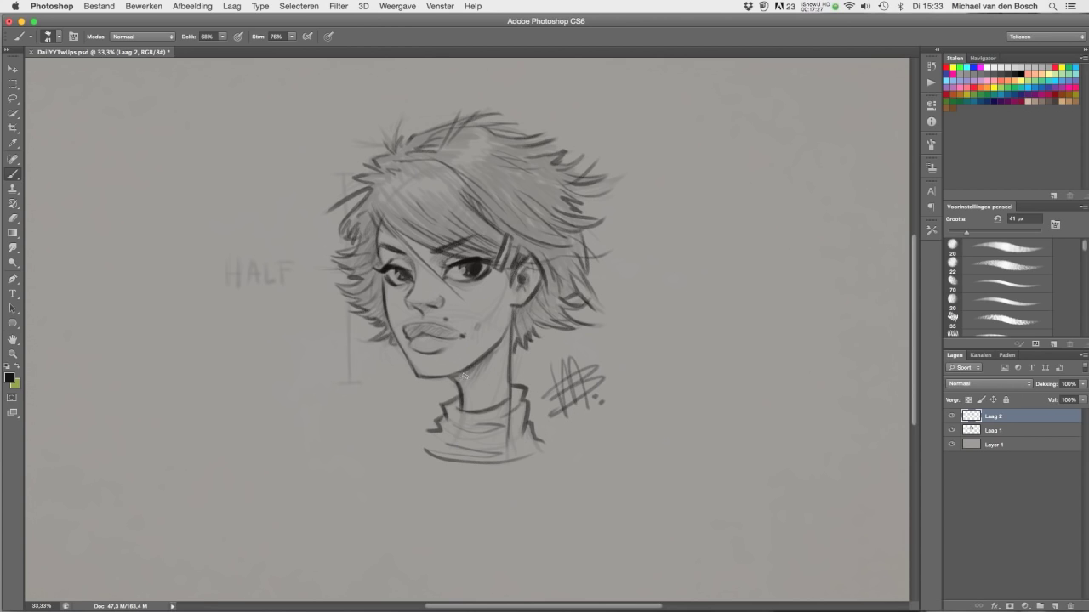
left_click_drag(509, 270, 509, 290)
left_click_drag(384, 298, 381, 274)
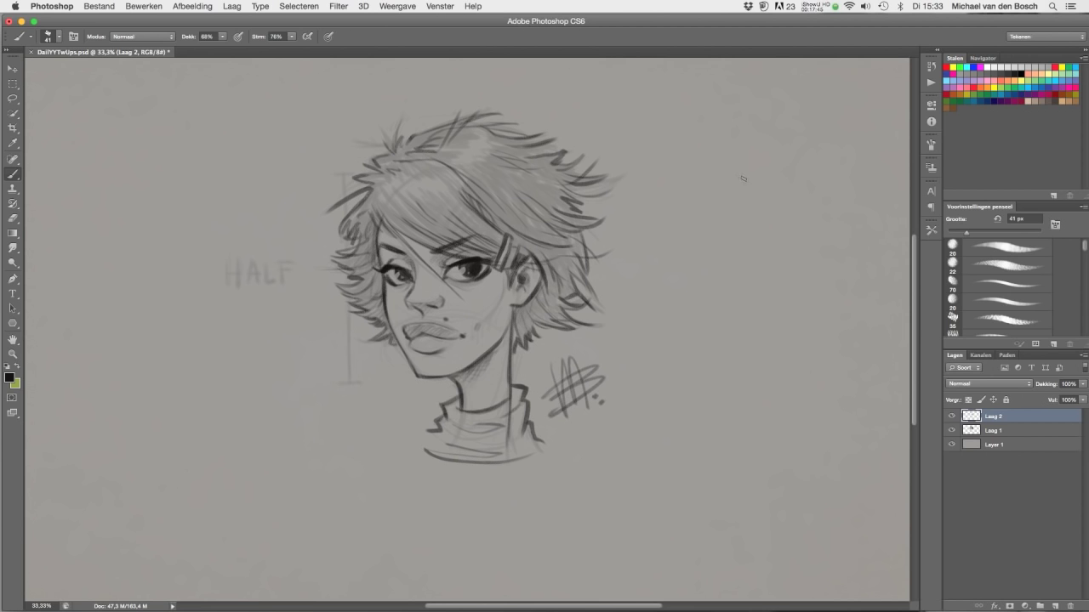